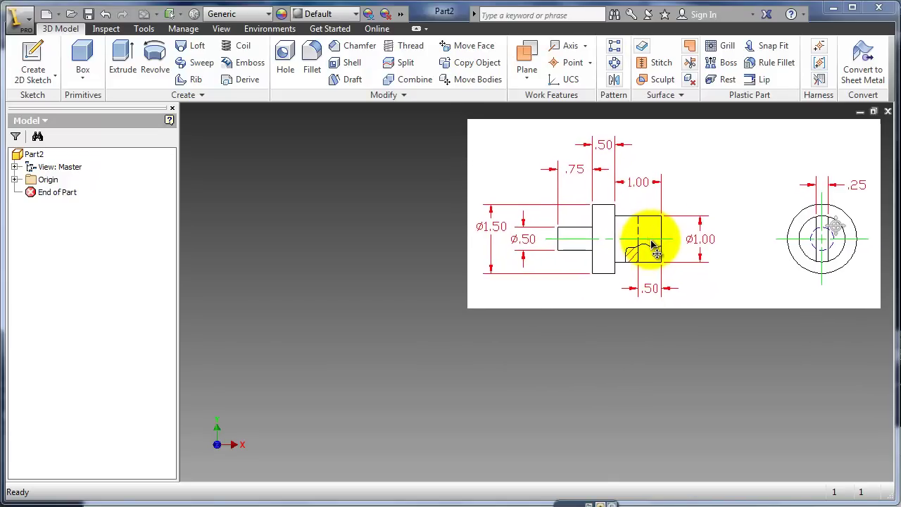
Step: Shrink the shaft reference drawing and move it to the right side of the viewport
click(703, 345)
click(554, 252)
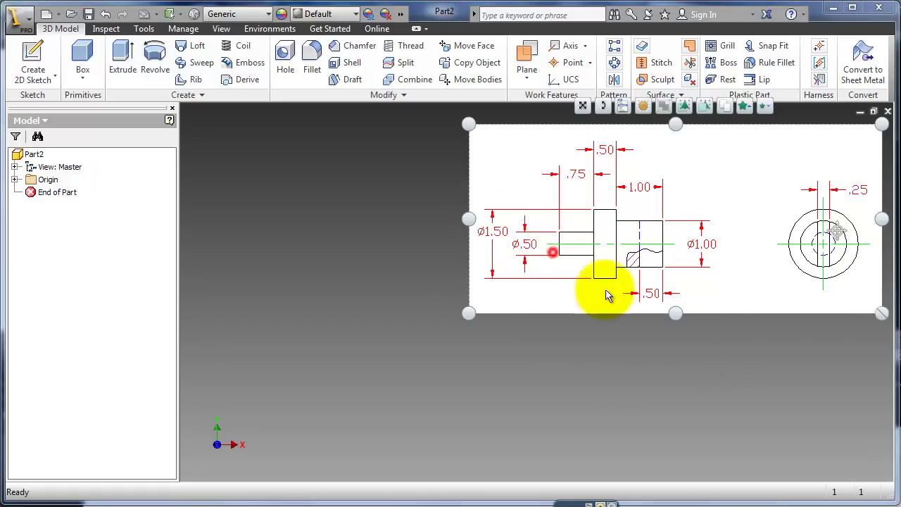
drag(881, 313, 804, 261)
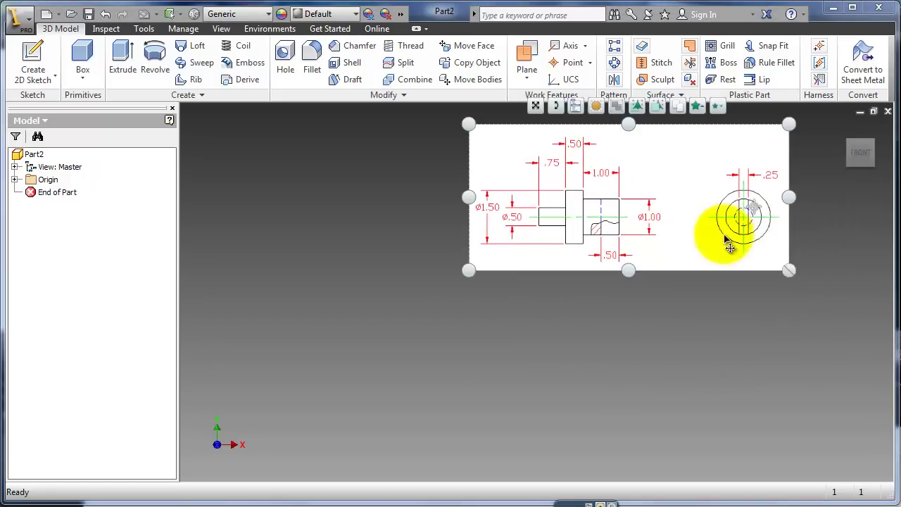
drag(724, 231, 803, 281)
click(774, 366)
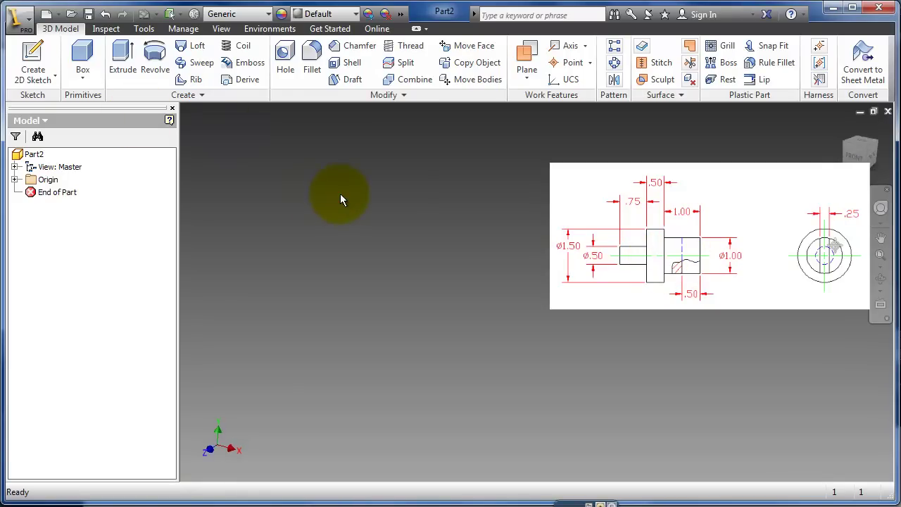
Step: Start a sketch on the XY plane and draw a circle centred at the origin
click(15, 179)
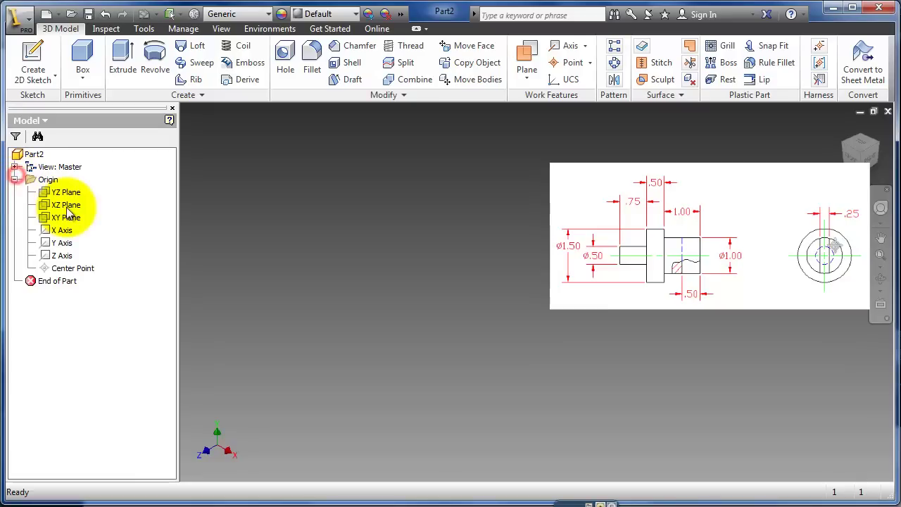
click(66, 218)
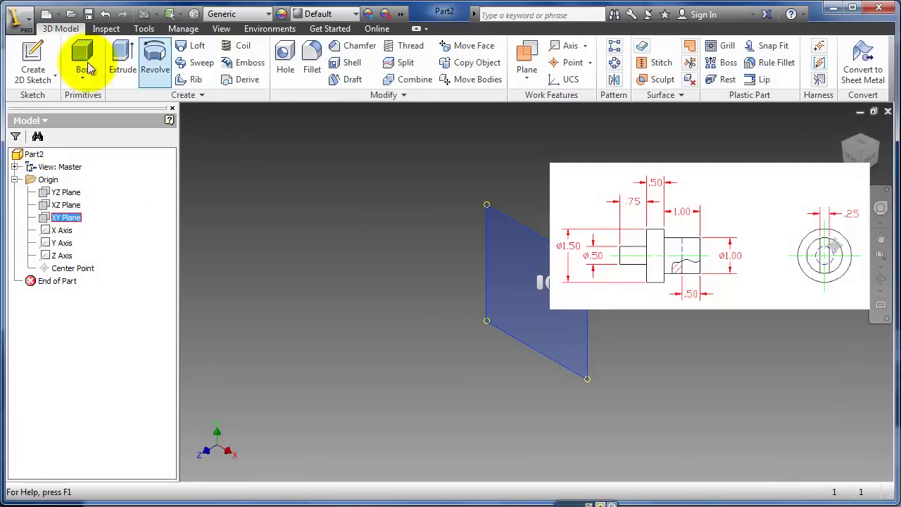
click(32, 60)
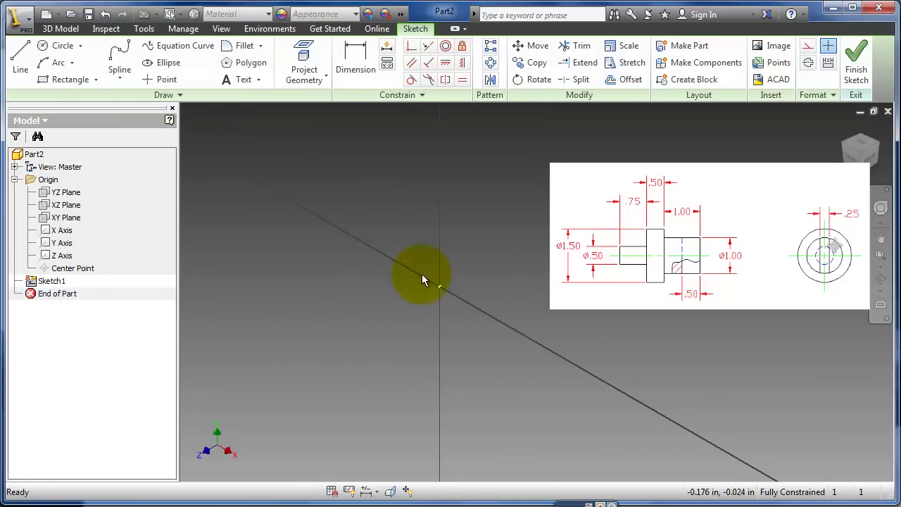
click(60, 45)
click(440, 285)
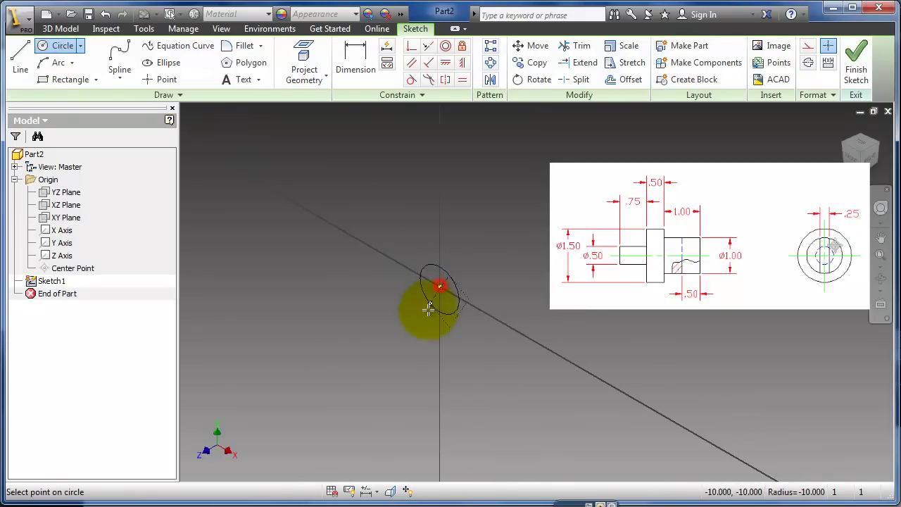
click(431, 314)
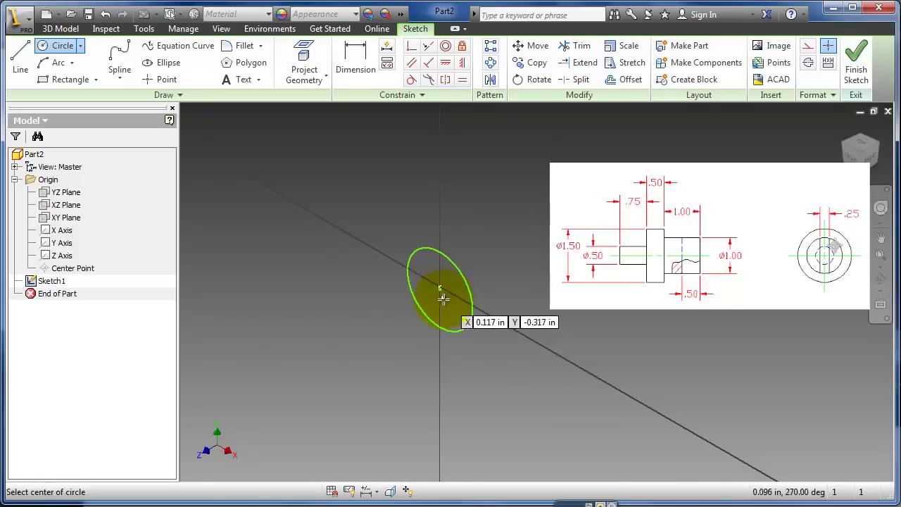
key(Escape)
Step: Dimension the circle to a .5 diameter and finish the sketch
scroll(442, 299, up, 5)
drag(382, 238, 383, 202)
scroll(418, 272, down, 4)
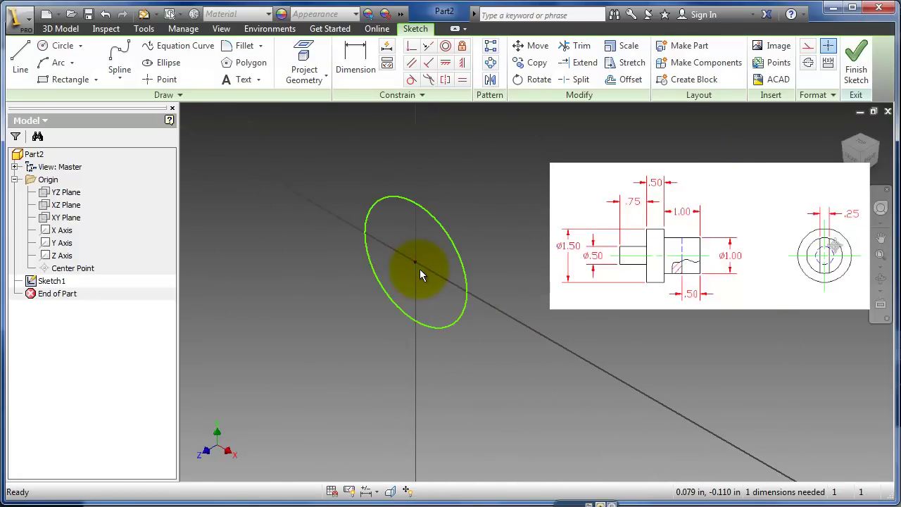
scroll(419, 269, up, 2)
key(d)
click(507, 271)
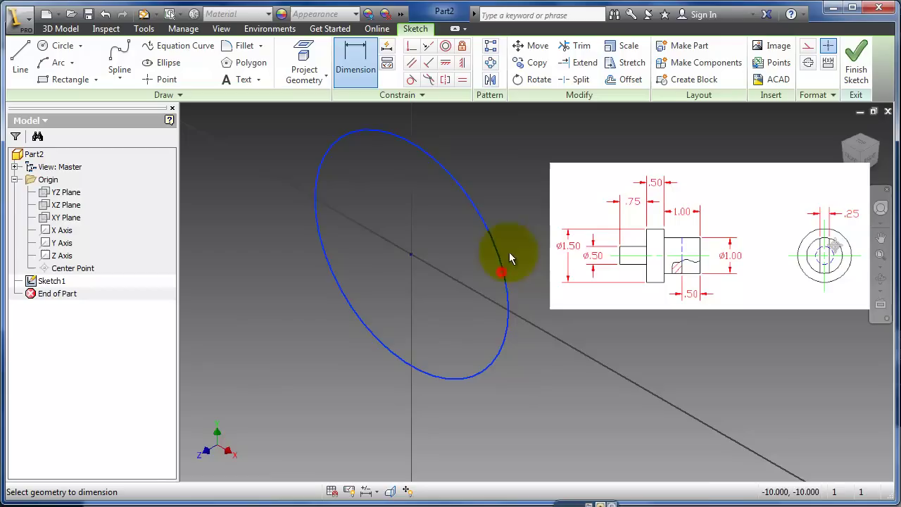
click(516, 186)
text(.5)
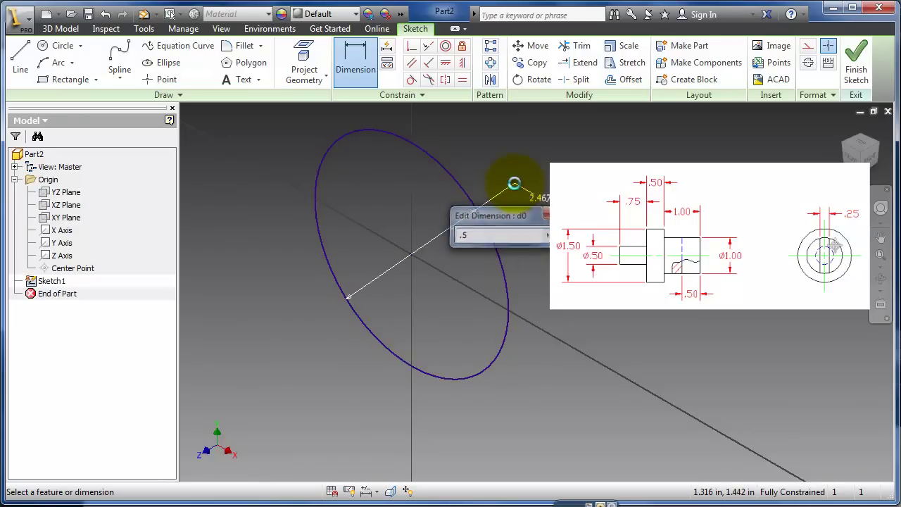
key(Return)
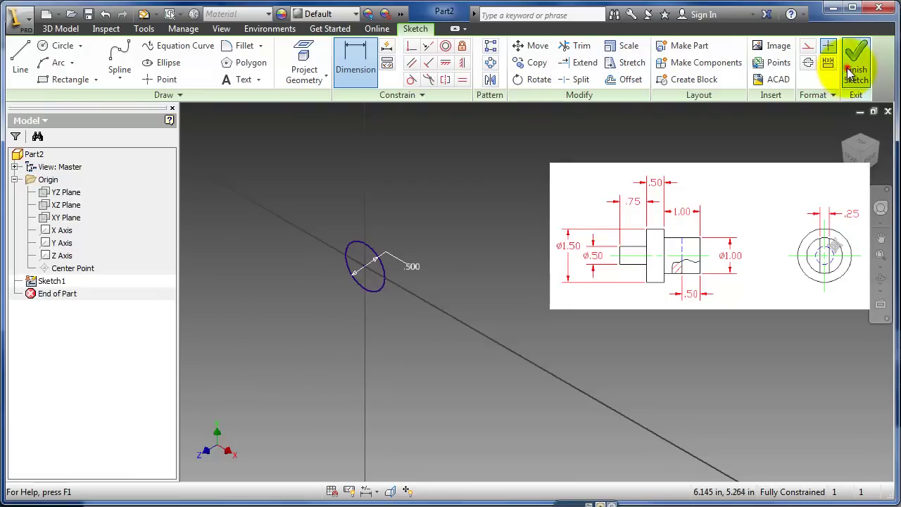
click(854, 63)
Step: Extrude the .500 circle .75 in the flipped direction, then orbit to view the cylinder's end
click(124, 52)
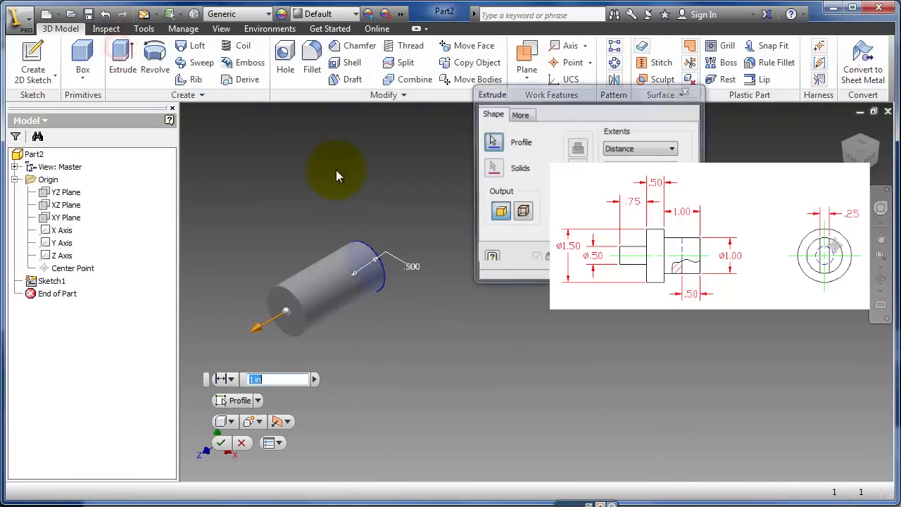
drag(605, 97, 256, 222)
click(462, 203)
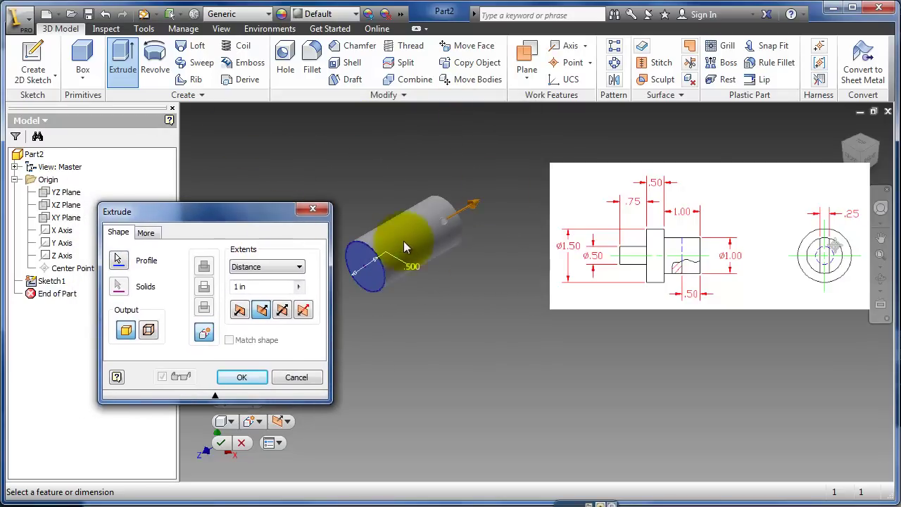
click(240, 287)
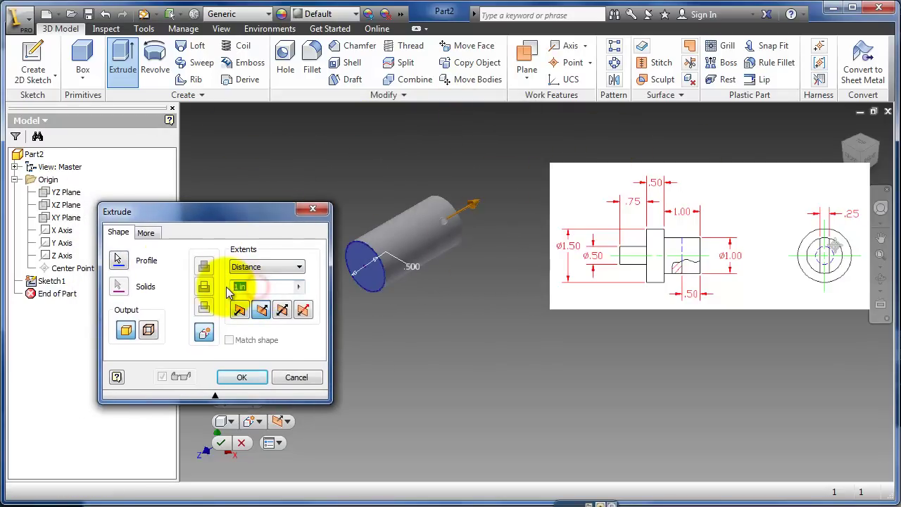
text(.75)
key(Return)
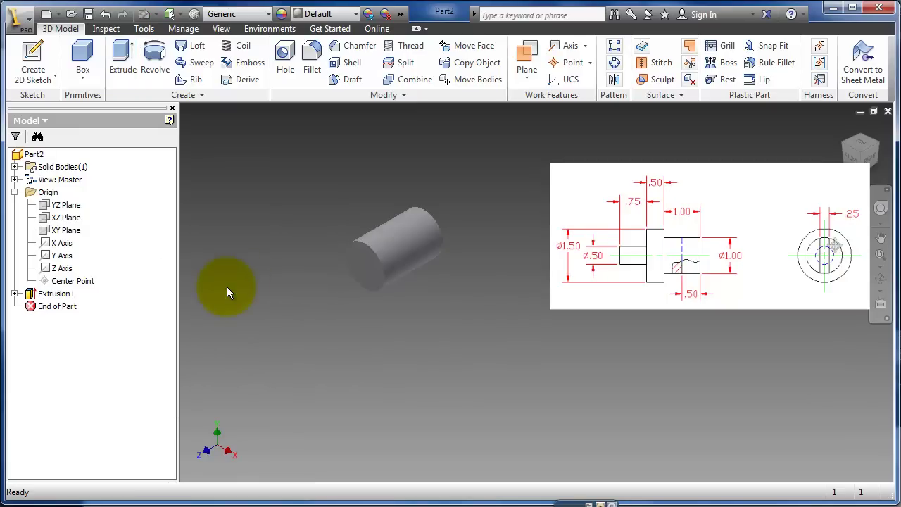
key(F4)
drag(467, 243, 482, 206)
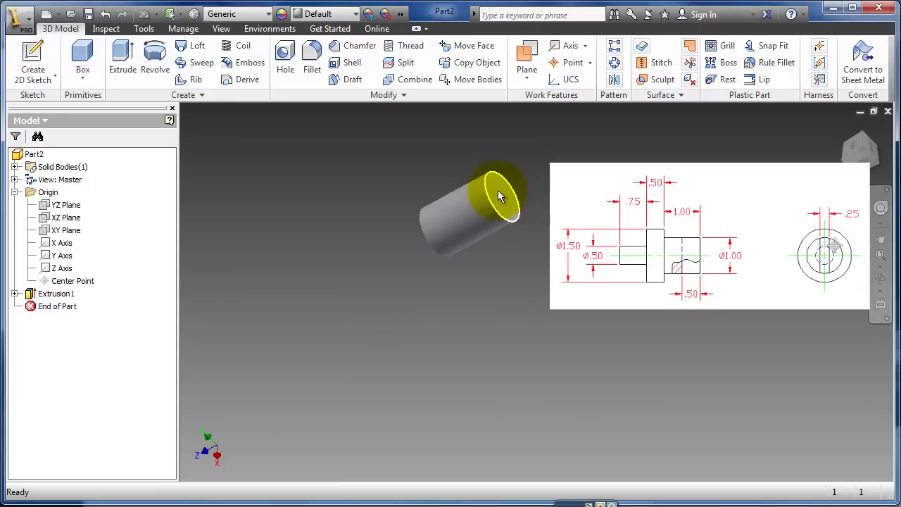
Step: Sketch a 1.5-diameter circle centred on the cylinder's end face
click(31, 55)
click(59, 44)
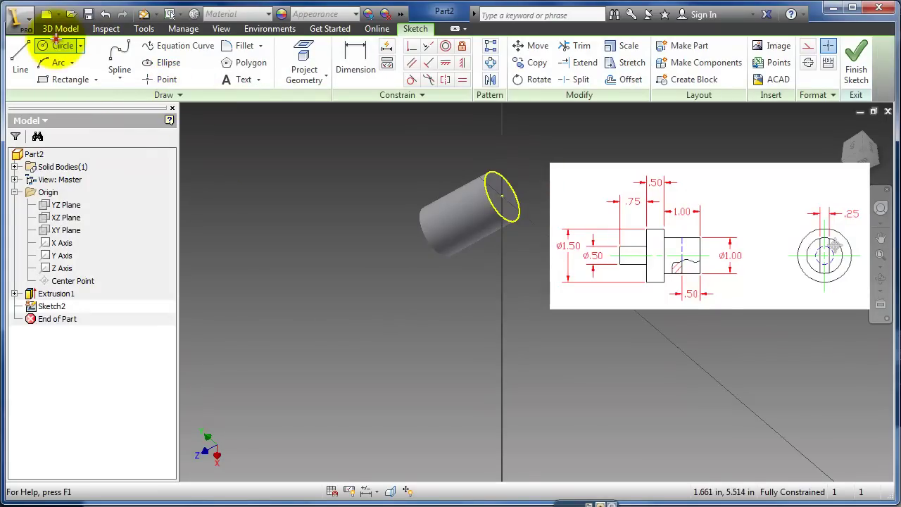
click(501, 197)
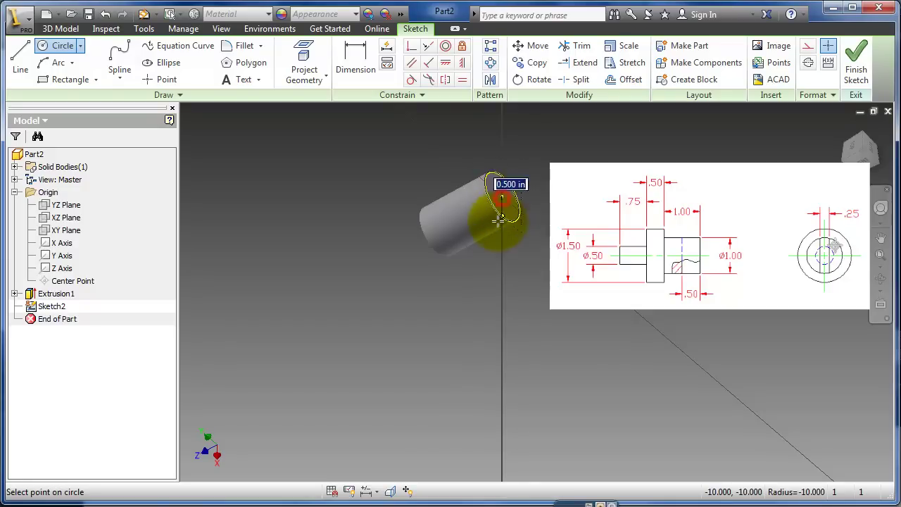
click(525, 248)
key(Escape)
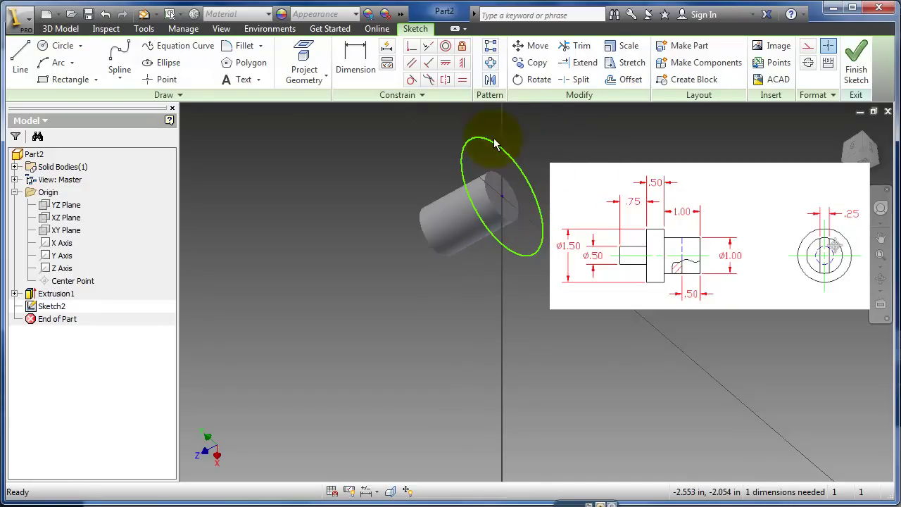
key(d)
click(413, 140)
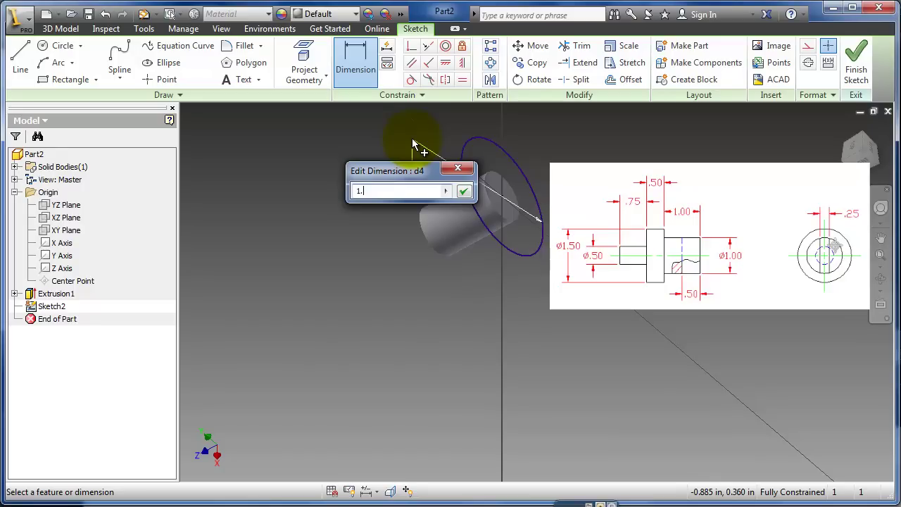
text(1.5)
key(Return)
Step: Finish the sketch and extrude the 1.500 circle .75 into a collar
click(856, 64)
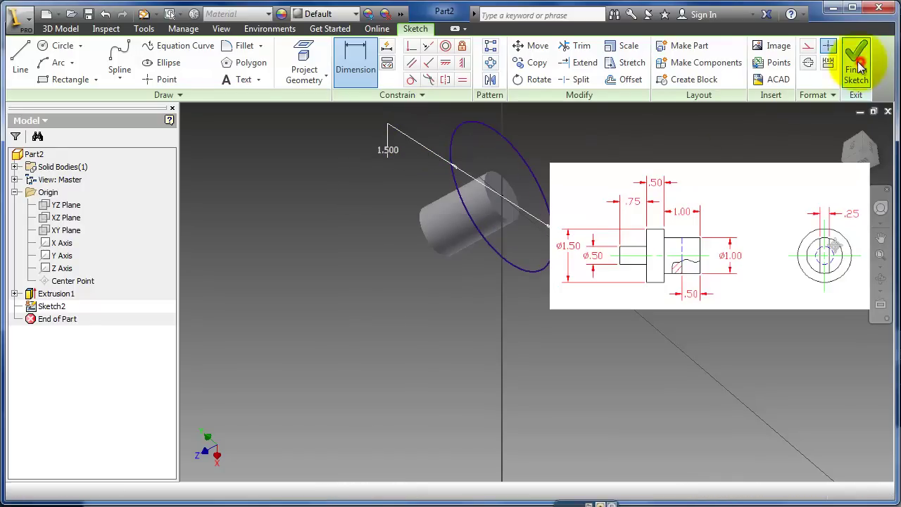
click(124, 56)
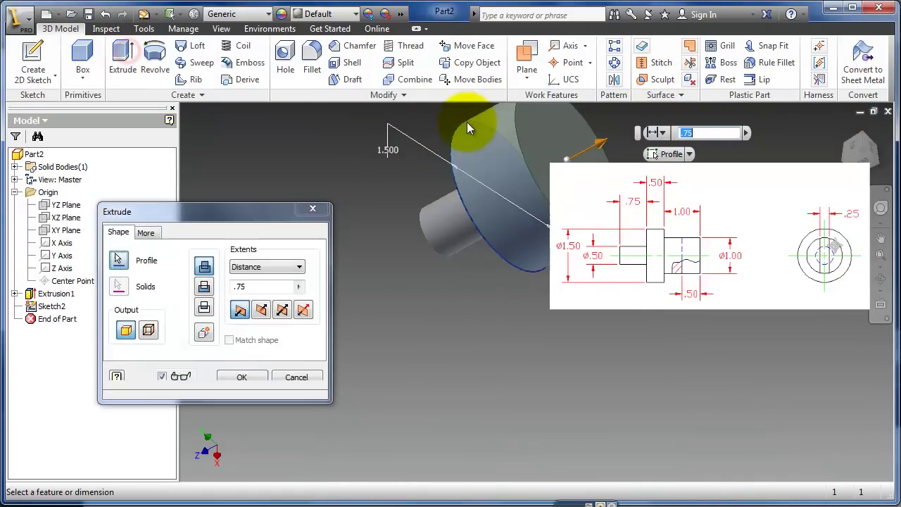
double_click(259, 285)
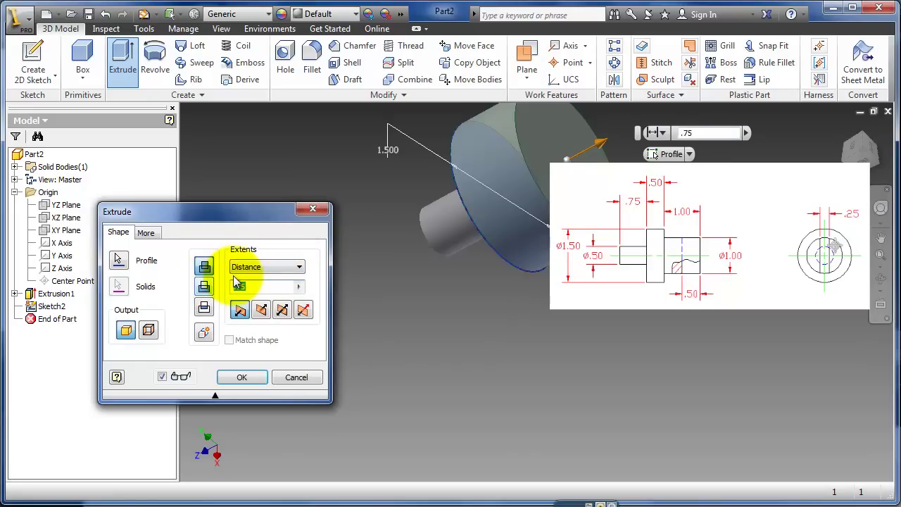
key(Return)
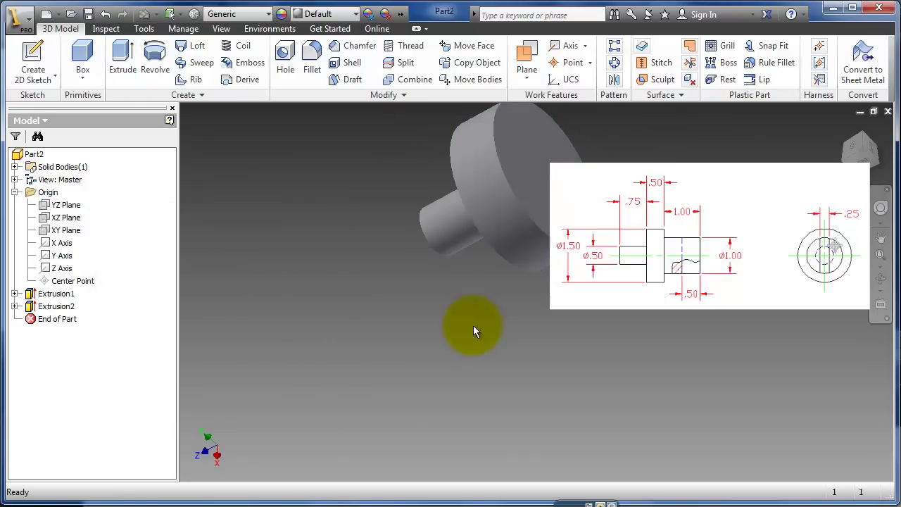
middle_drag(473, 325, 329, 360)
click(375, 220)
Step: Sketch a circle on the collar's end face and dimension it to a 1 diameter
click(32, 58)
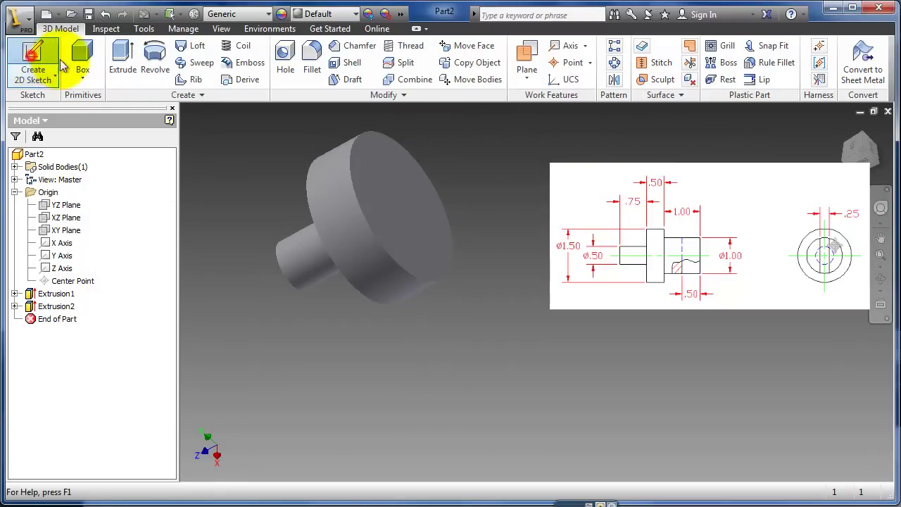
click(404, 181)
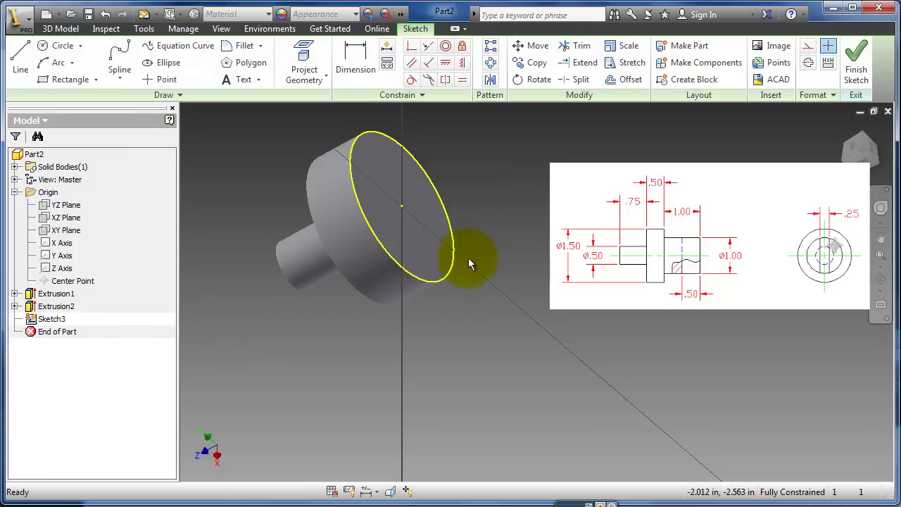
click(60, 45)
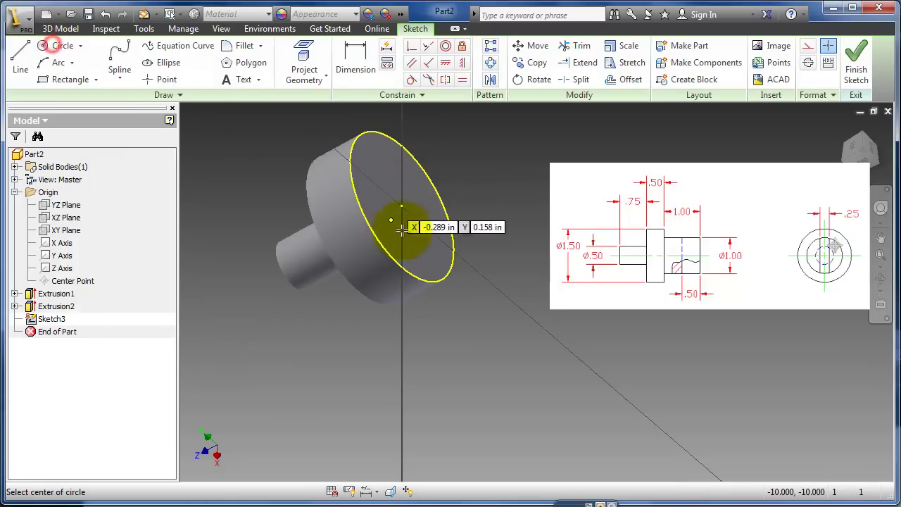
click(401, 206)
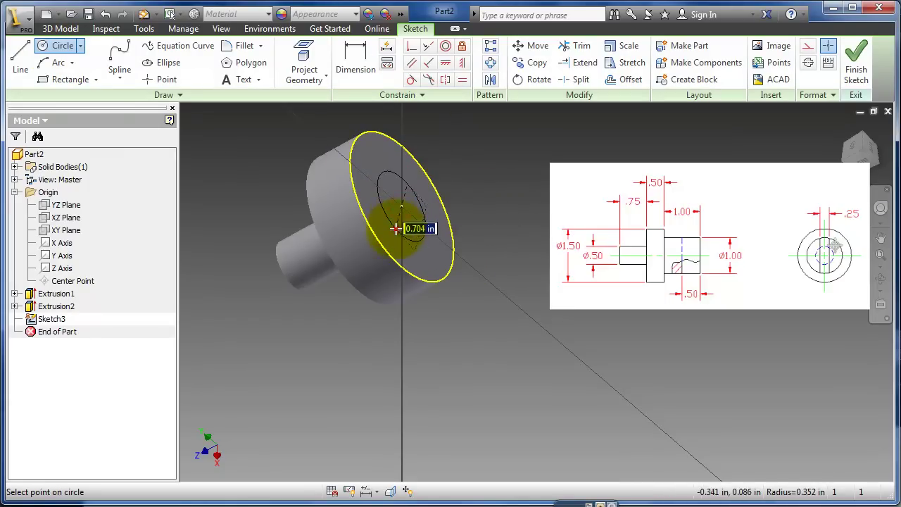
click(422, 237)
key(d)
click(427, 248)
click(466, 321)
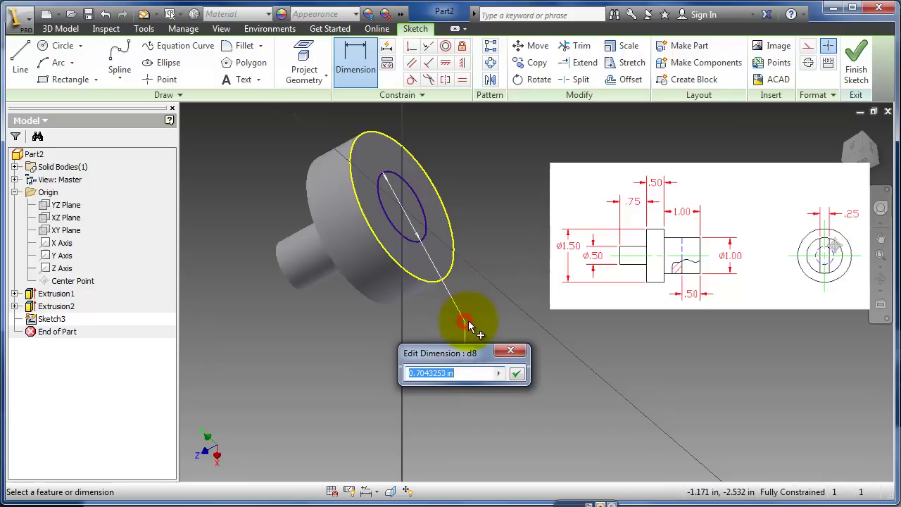
text(1)
key(Return)
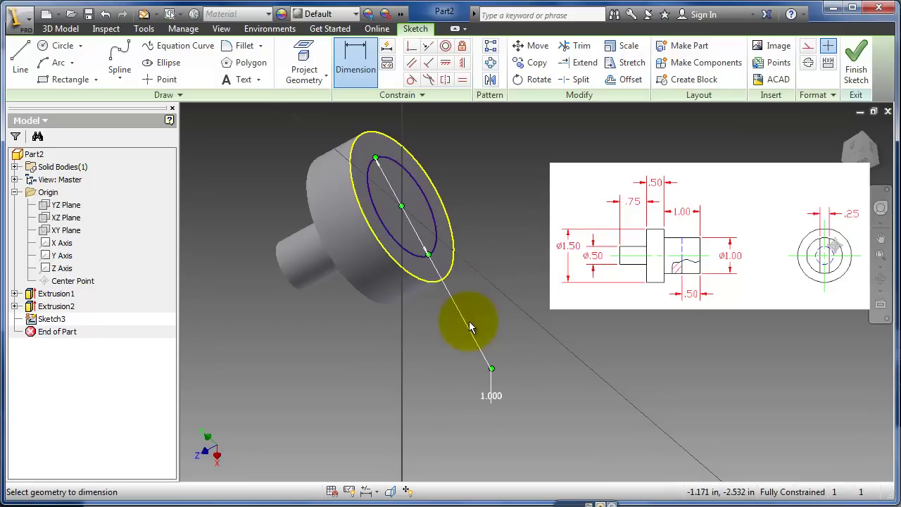
Step: Finish the sketch and extrude the 1.000 circle .5 from the collar
click(850, 59)
click(122, 62)
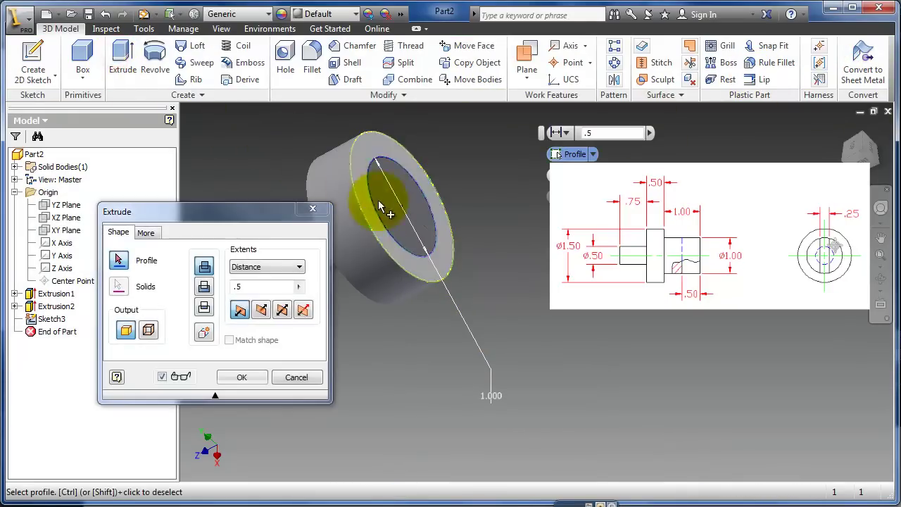
click(392, 205)
click(252, 287)
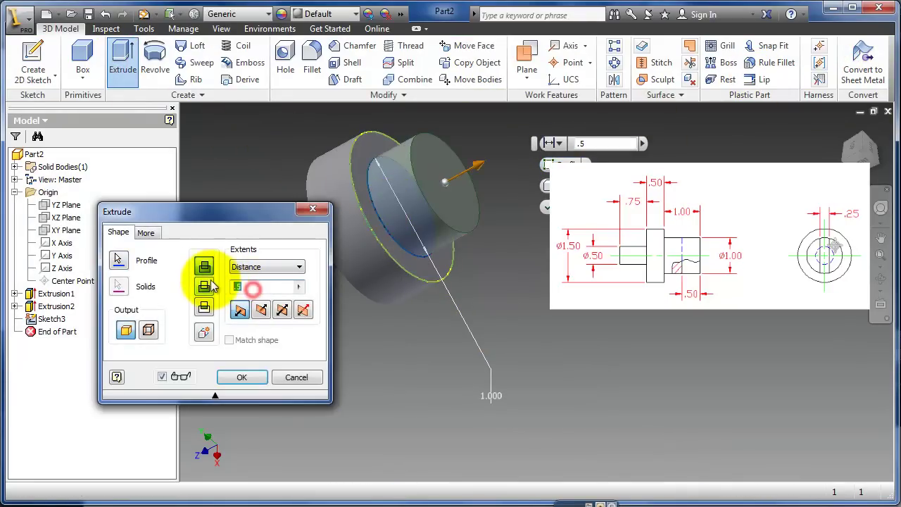
key(Return)
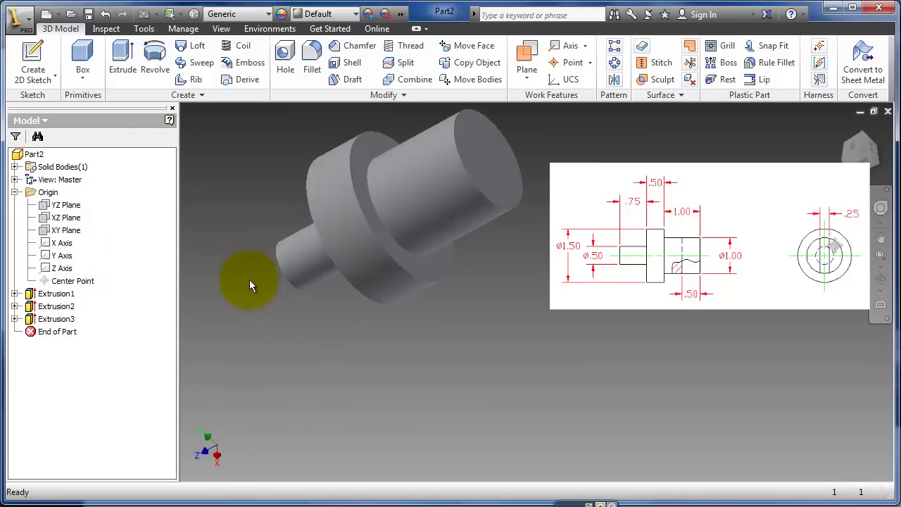
Step: Select Extrusion1, Extrusion2 and Extrusion3 in the browser and delete them, confirming the prompt
key(F4)
drag(459, 302, 416, 233)
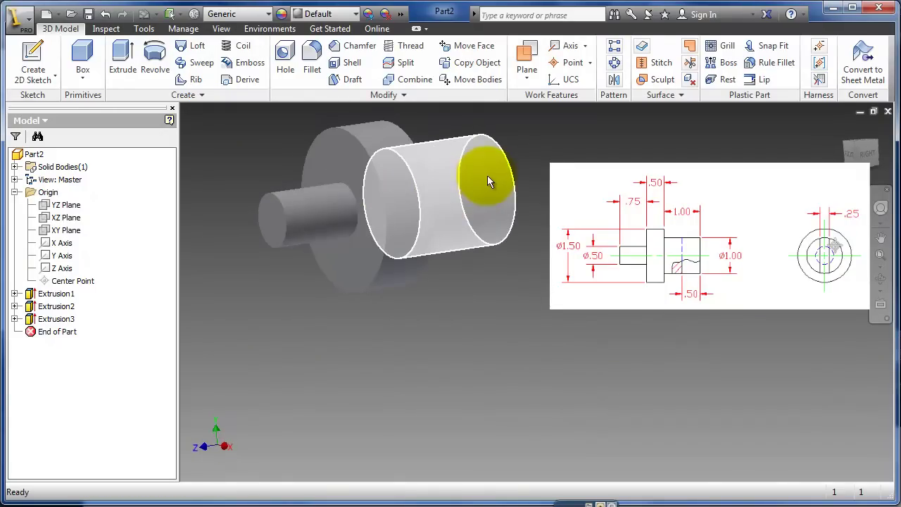
click(52, 295)
shift+click(53, 320)
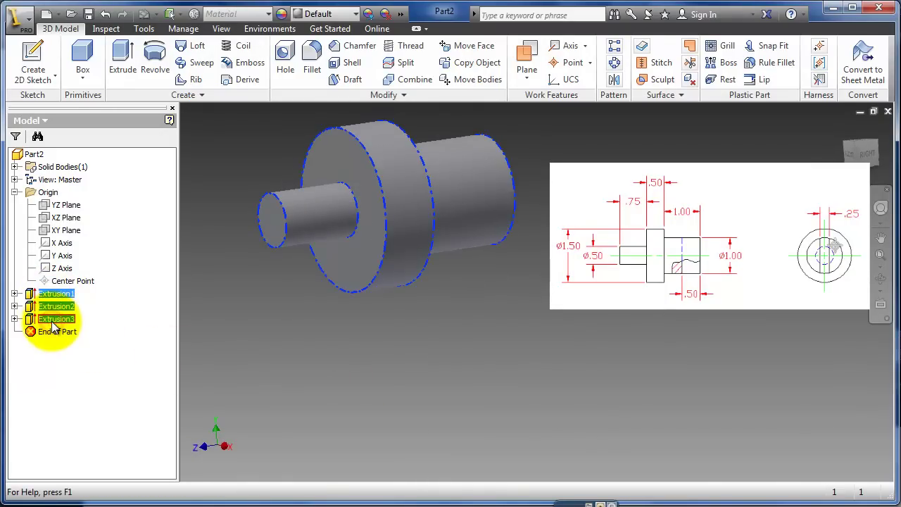
key(Delete)
key(Return)
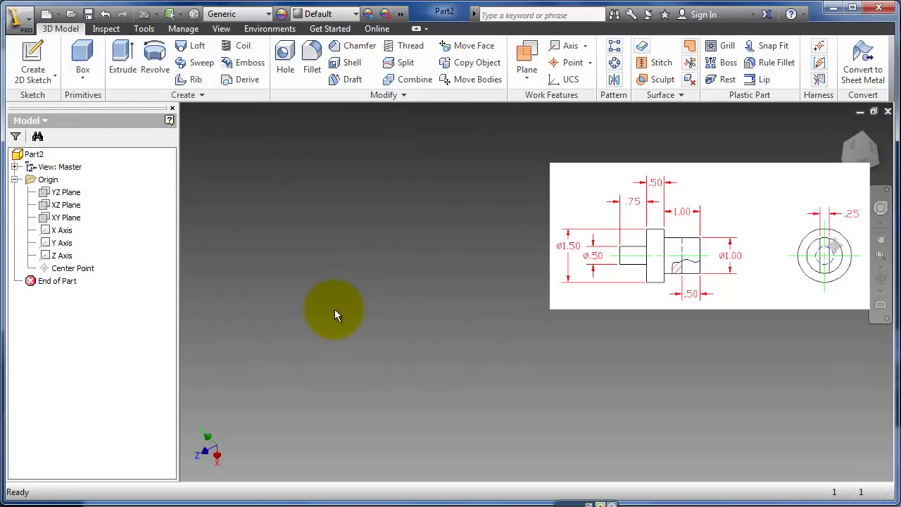
Step: Start a new 2D sketch on the YZ Plane
click(329, 312)
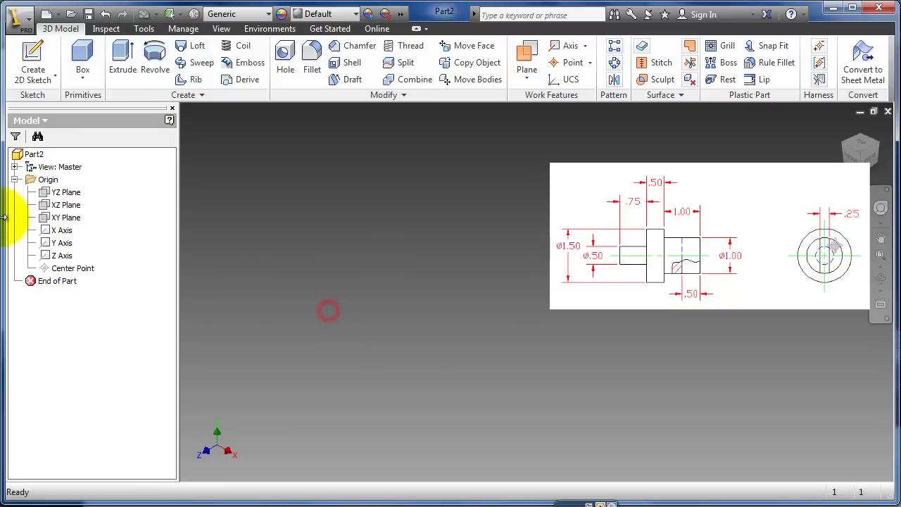
click(62, 200)
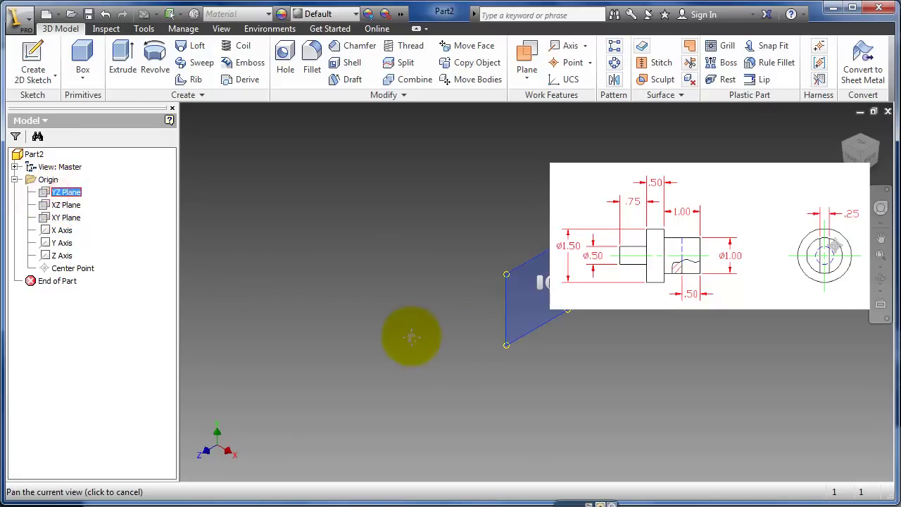
middle_drag(402, 332, 346, 331)
scroll(438, 310, down, 3)
scroll(439, 310, up, 4)
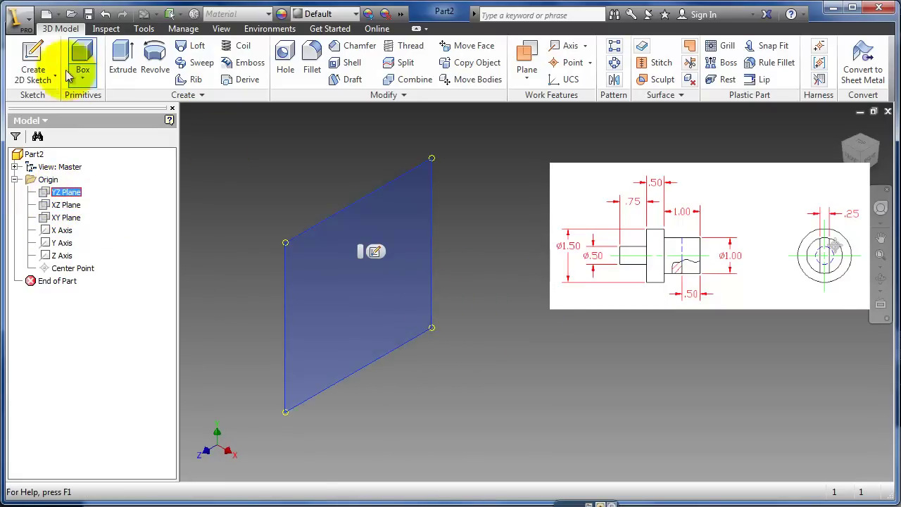
click(31, 56)
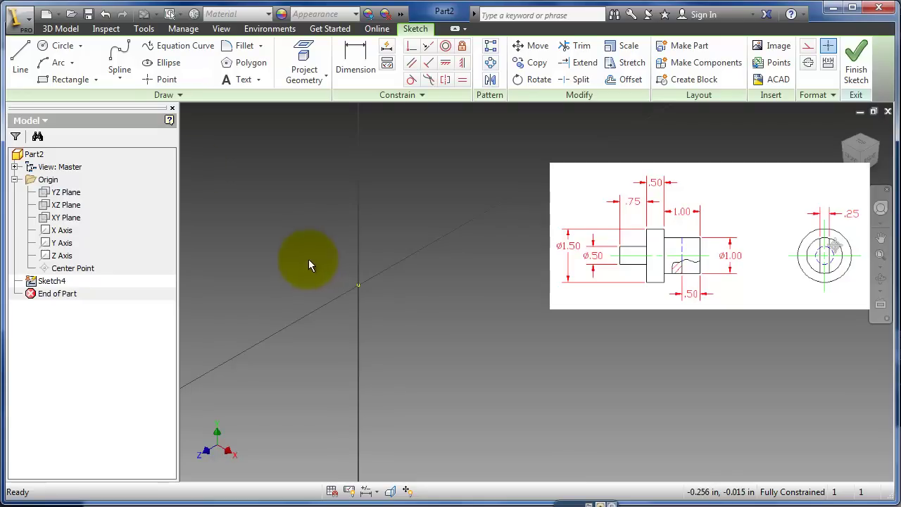
Step: Draw a closed stepped line outline of half the shaft, starting and ending at the origin
click(20, 59)
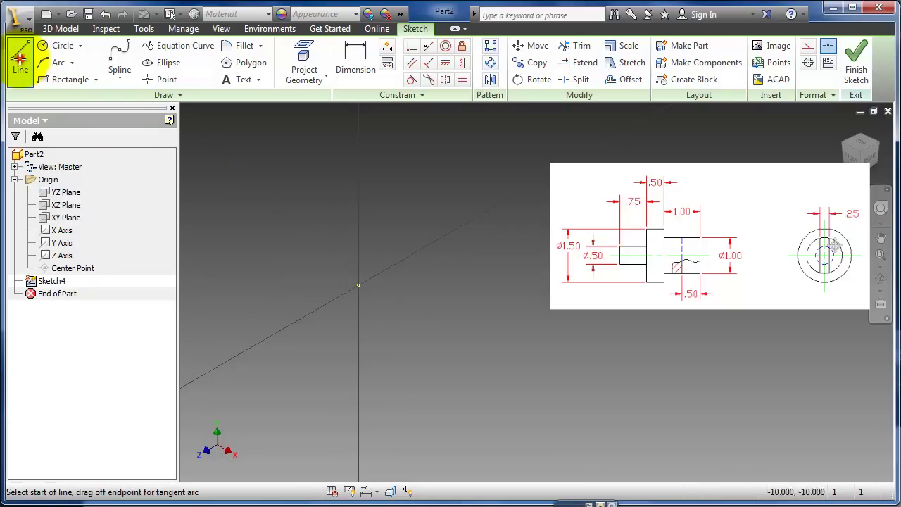
click(359, 284)
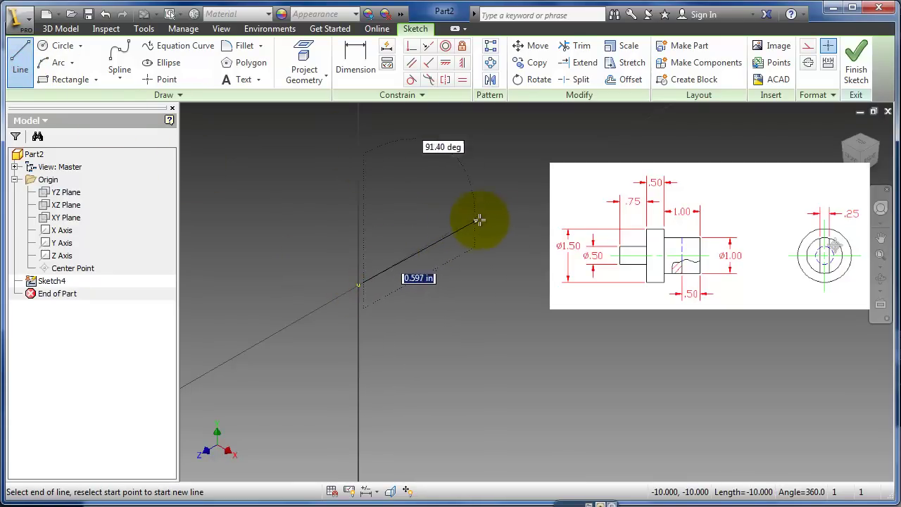
click(507, 202)
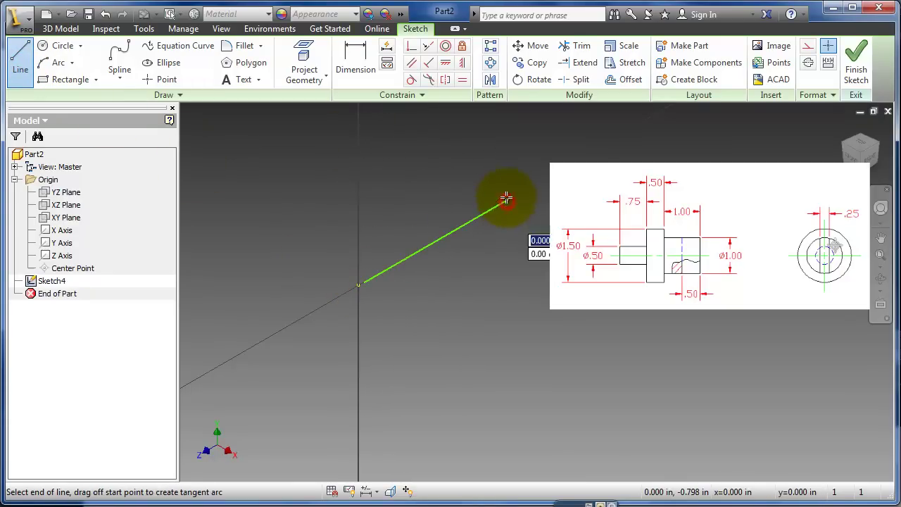
click(507, 157)
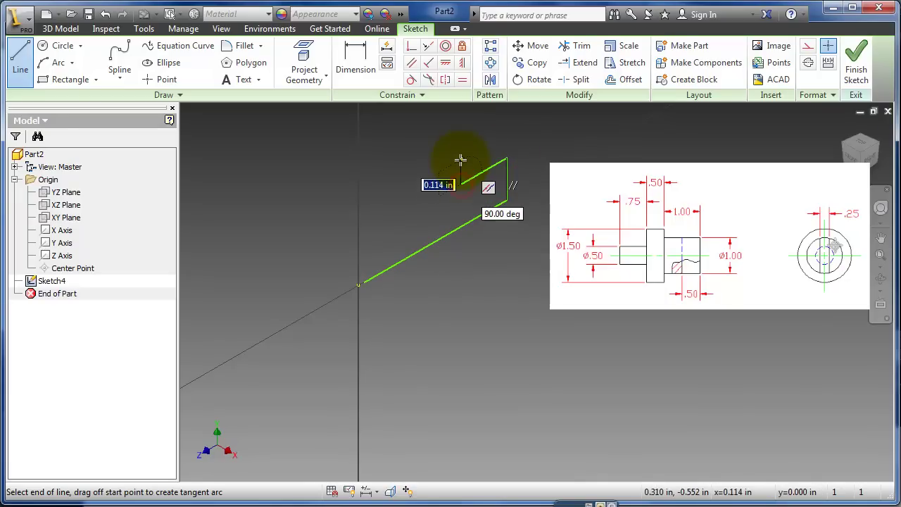
click(461, 155)
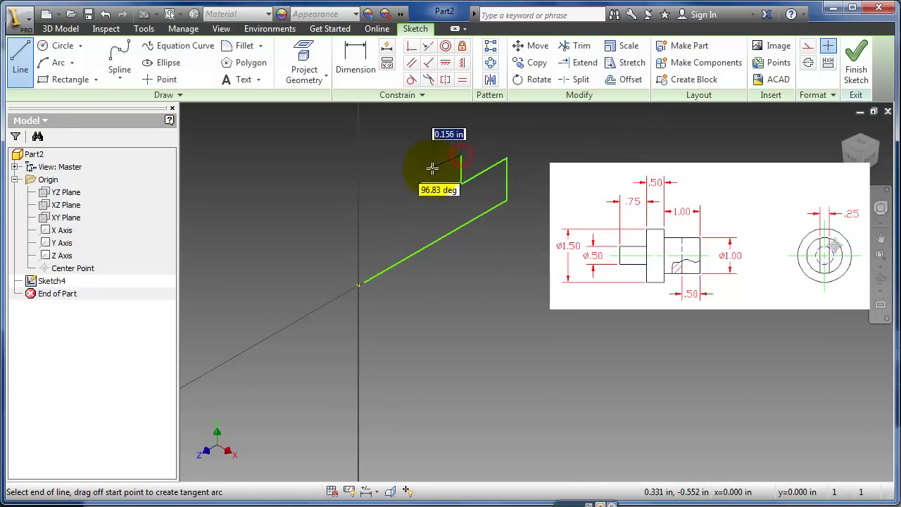
click(431, 171)
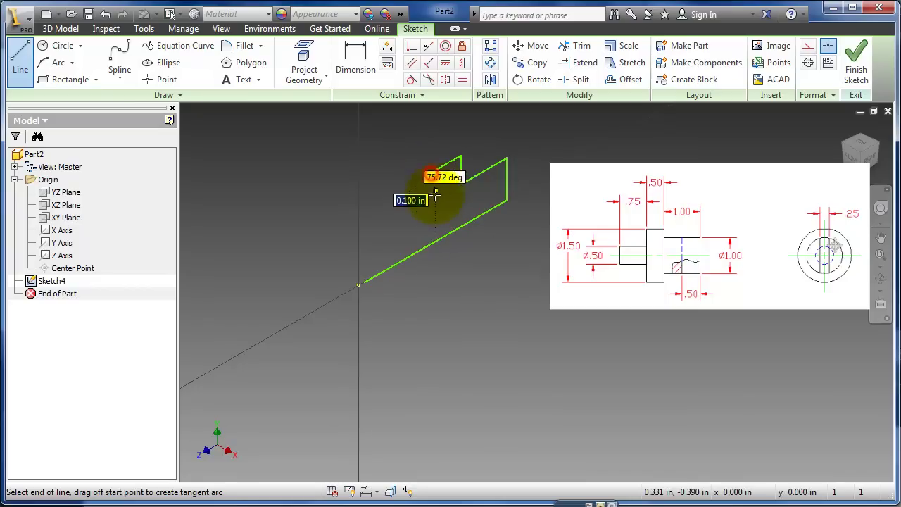
click(431, 209)
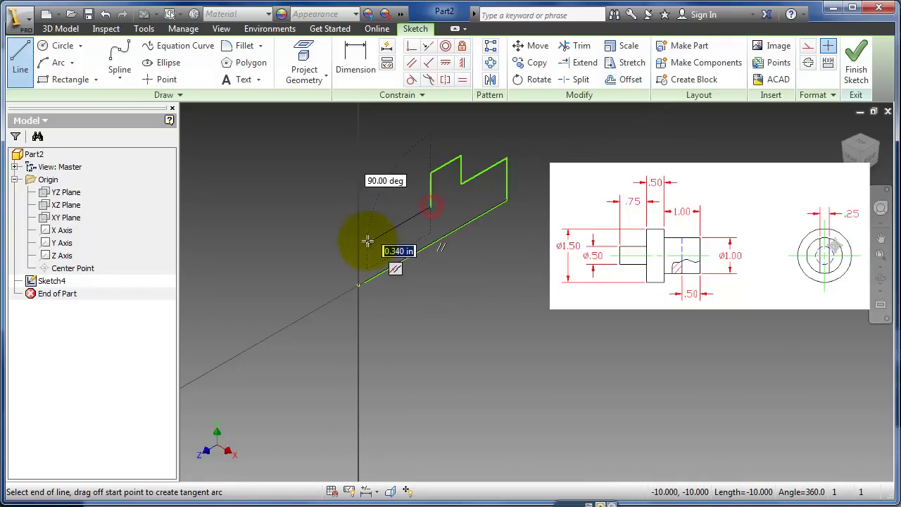
click(359, 247)
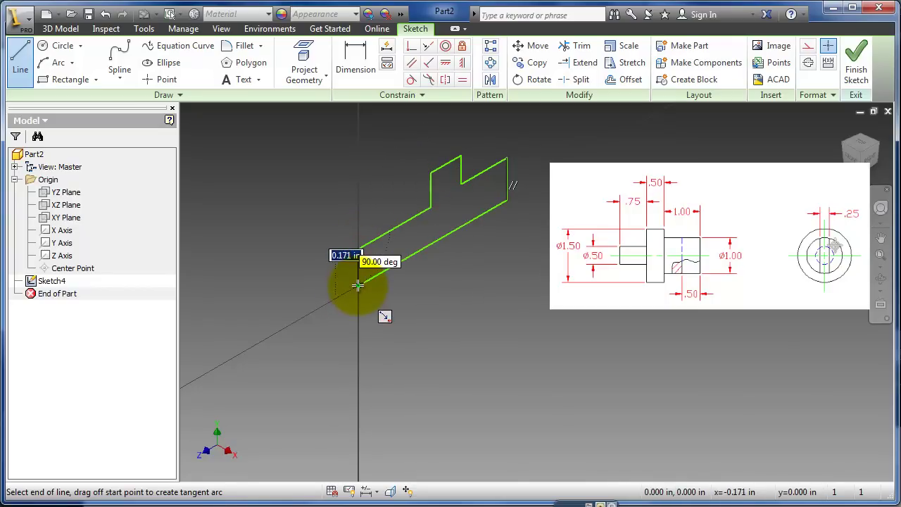
click(359, 285)
key(Escape)
drag(362, 284, 359, 285)
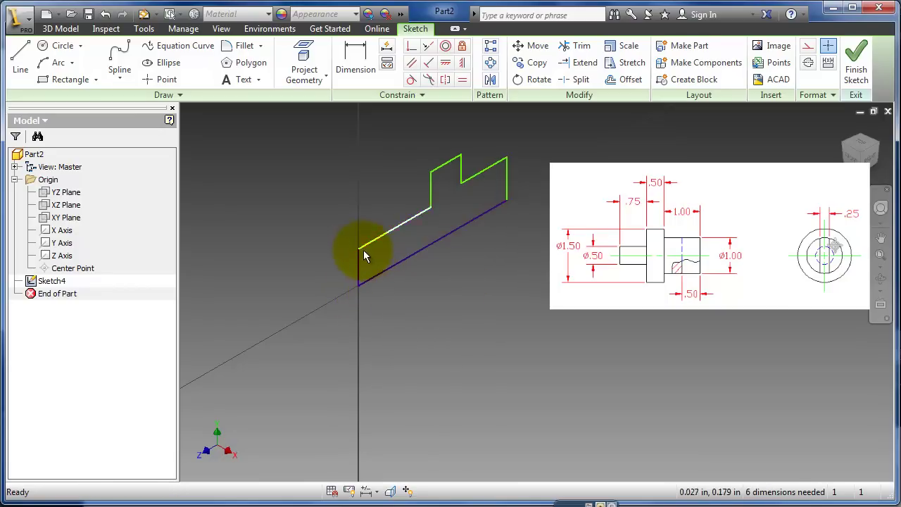
Step: Convert the profile's long bottom line into a centerline for the shaft axis
mouse_move(364, 252)
mouse_down()
mouse_move(358, 205)
mouse_move(359, 246)
mouse_up()
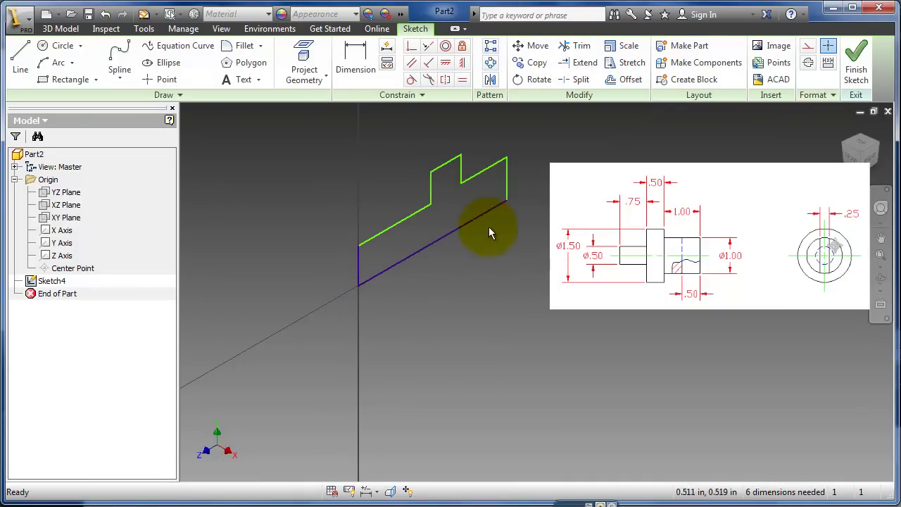
click(514, 209)
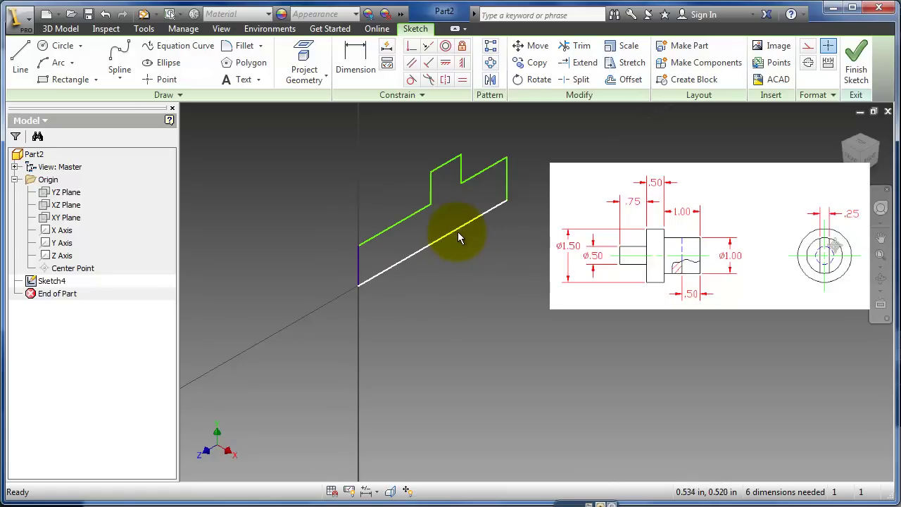
click(458, 230)
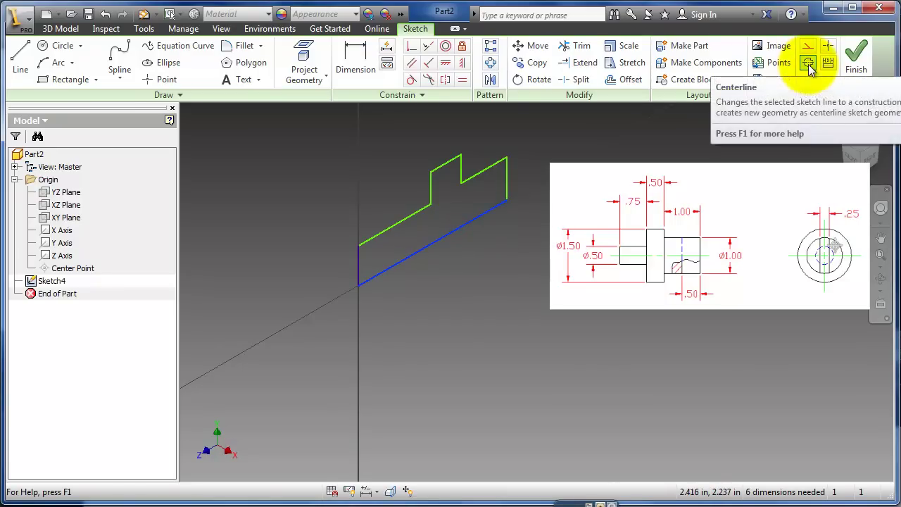
click(350, 59)
click(404, 221)
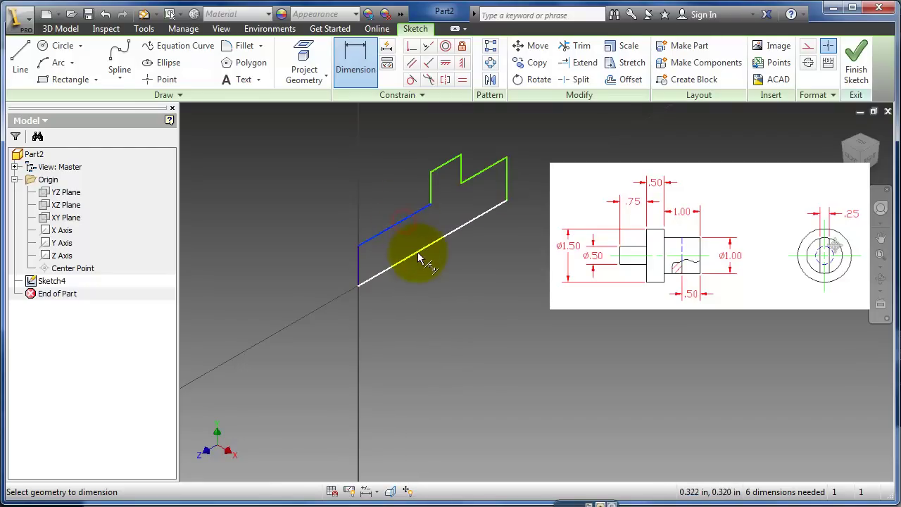
click(417, 252)
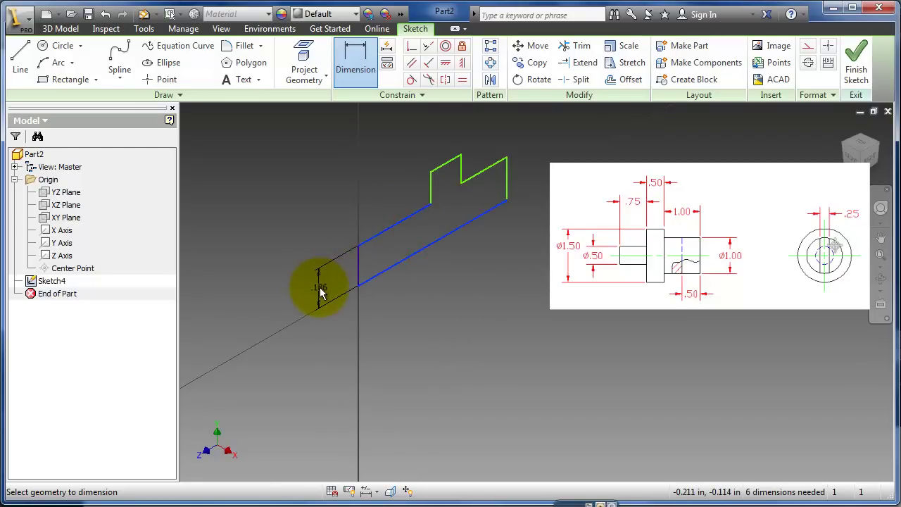
key(Escape)
key(Escape)
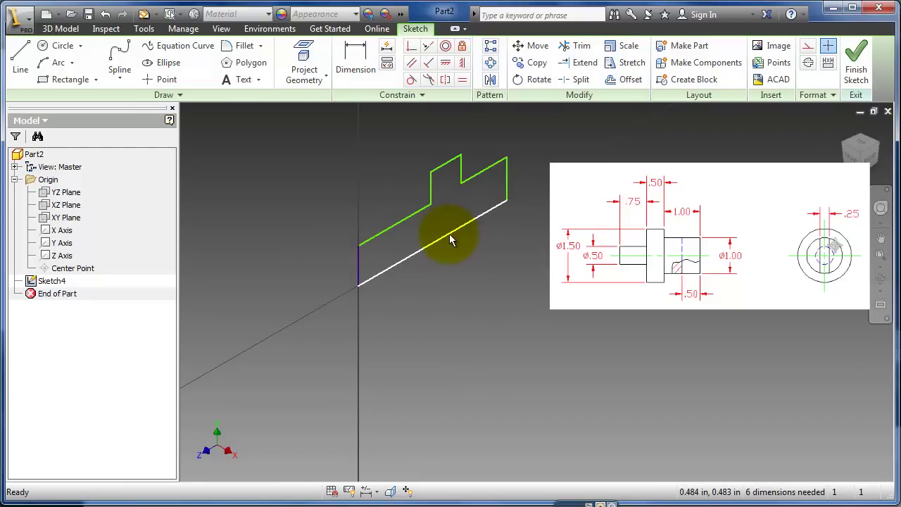
click(807, 63)
click(424, 306)
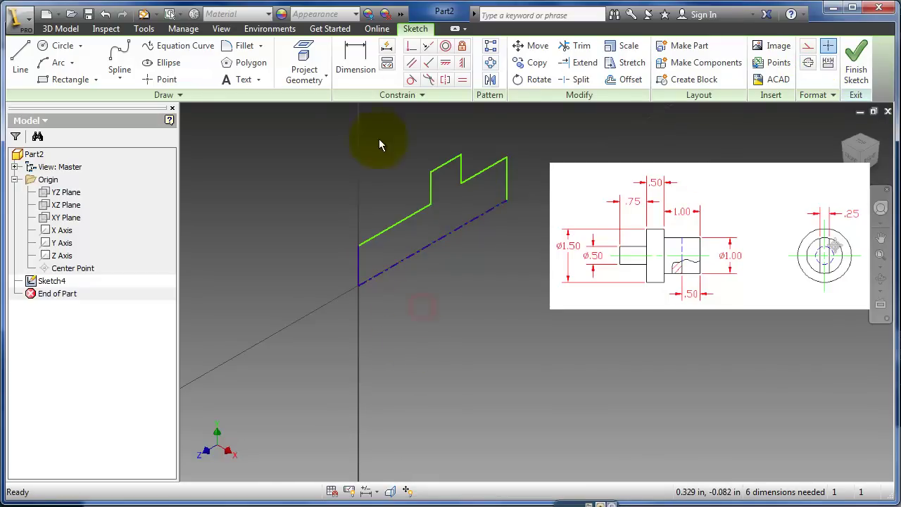
click(356, 60)
Step: Dimension the small-end and collar diameters about the centerline as Ø.500 and Ø1.500
click(379, 233)
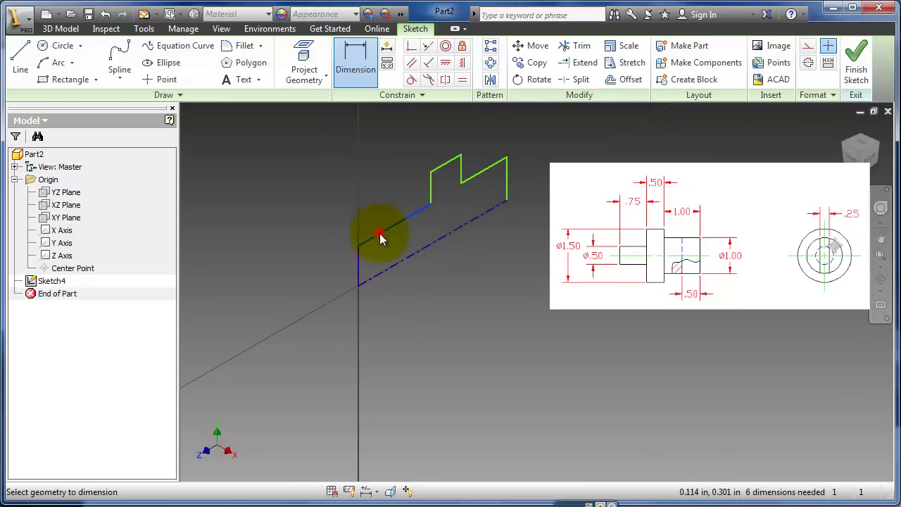
click(378, 273)
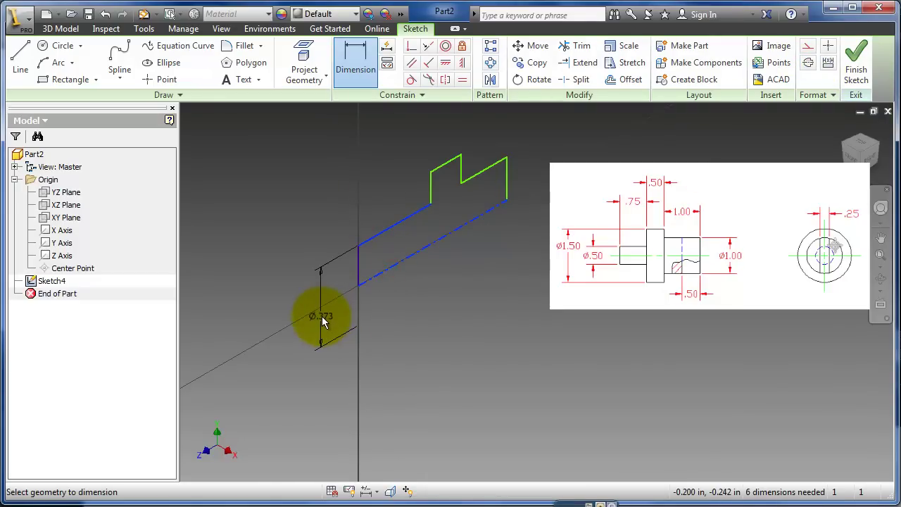
click(328, 310)
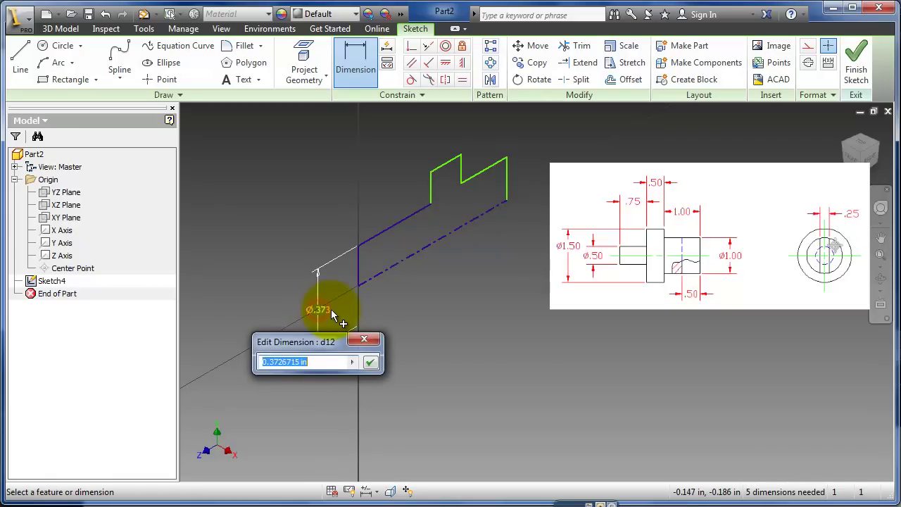
text(.5)
key(Return)
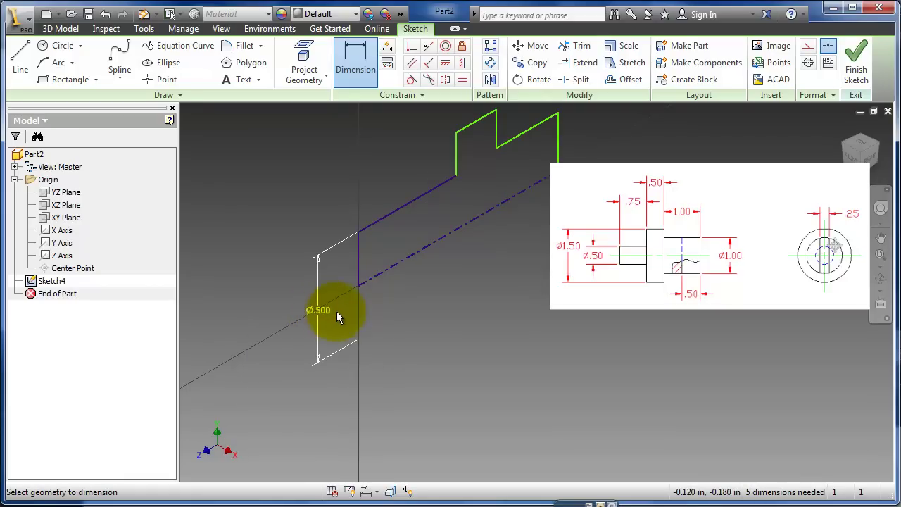
click(406, 259)
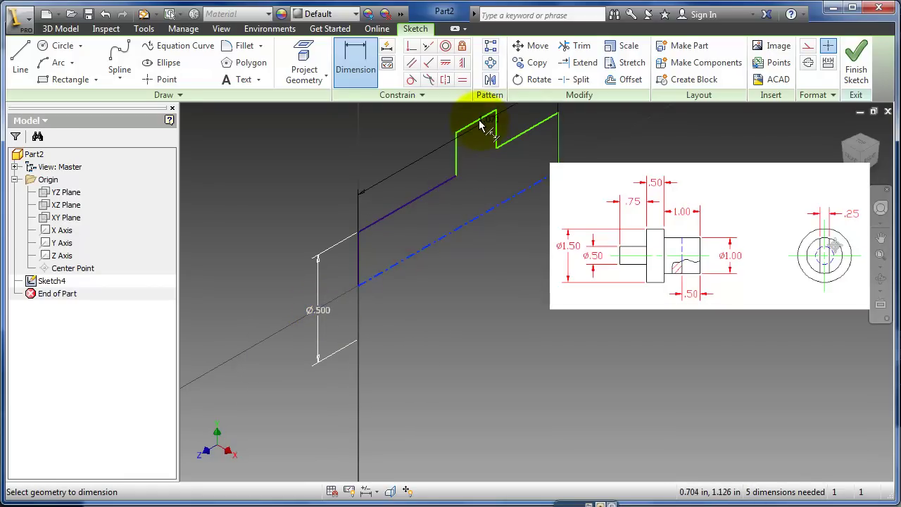
click(247, 289)
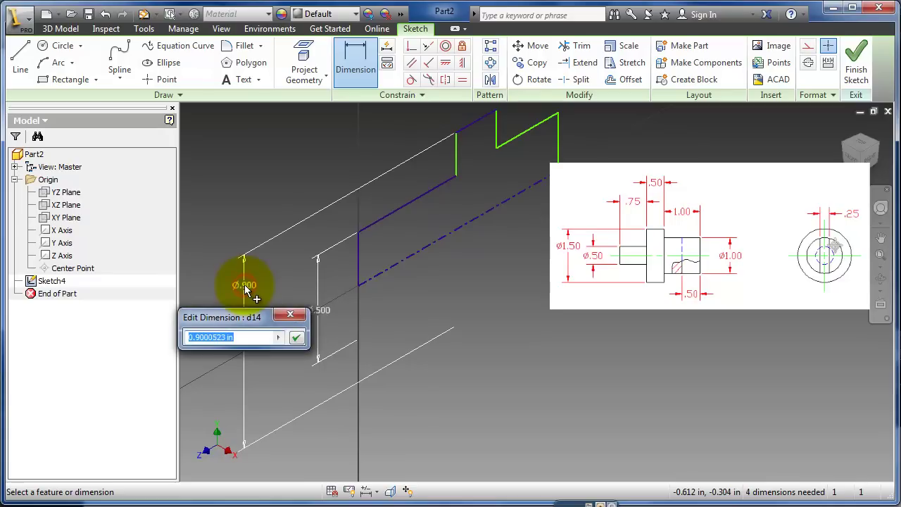
text(1.5)
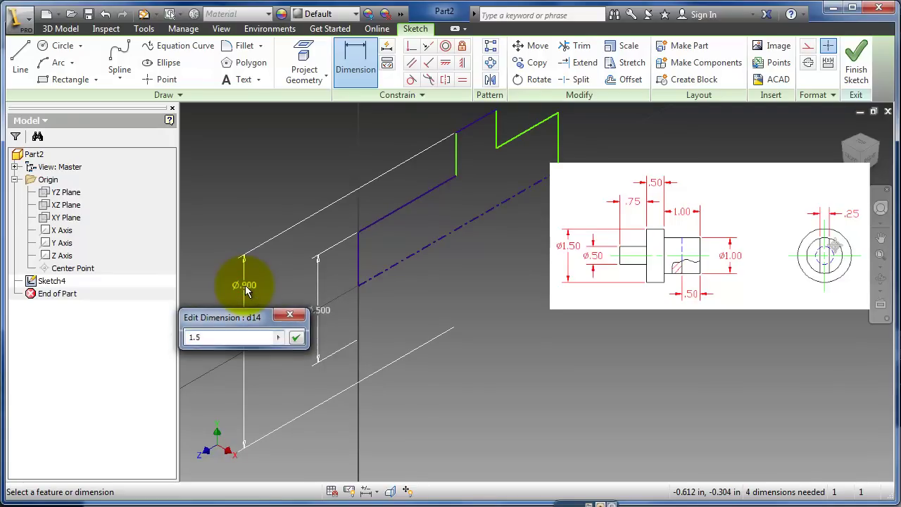
key(Return)
Step: Add the Ø1.000 right-end diameter dimension about the centerline
click(513, 139)
click(514, 192)
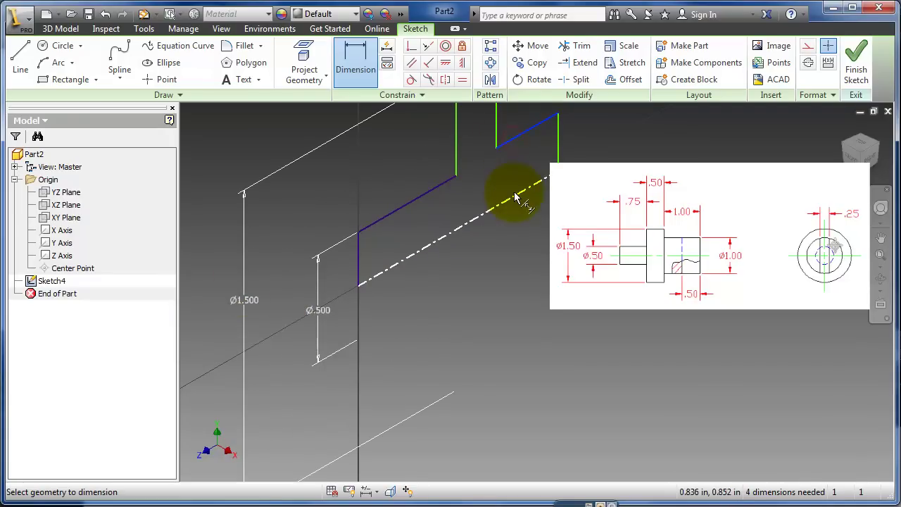
click(597, 133)
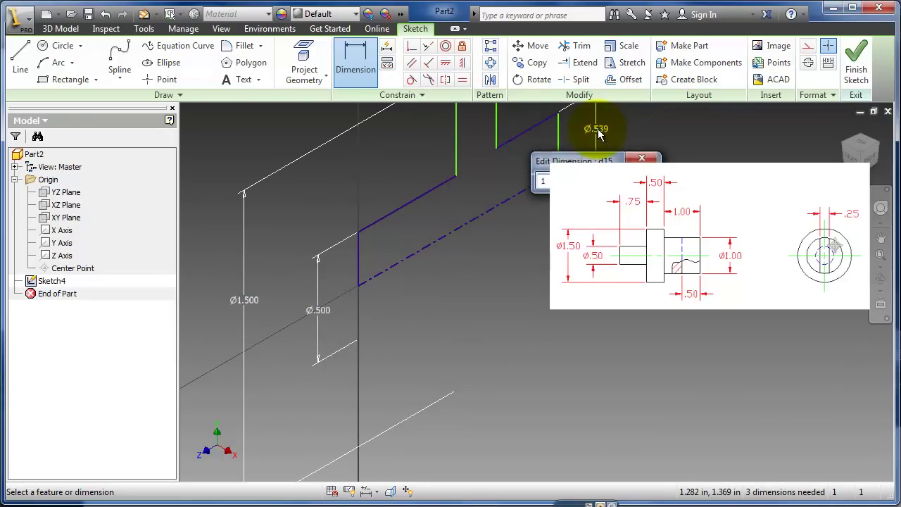
text(1)
key(Return)
middle_drag(598, 129, 447, 209)
scroll(389, 259, down, 2)
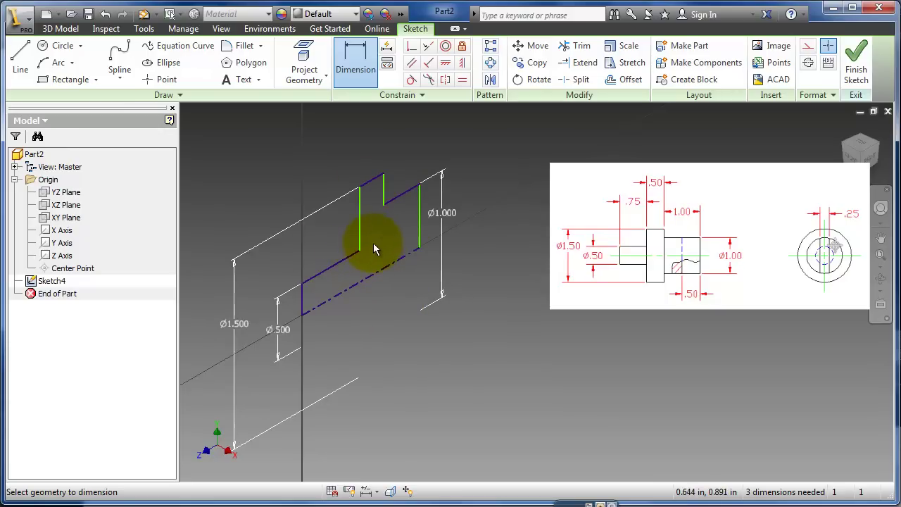
click(333, 261)
Step: Drag the profile's right end and vertical step lines outward to widen the steps
click(327, 238)
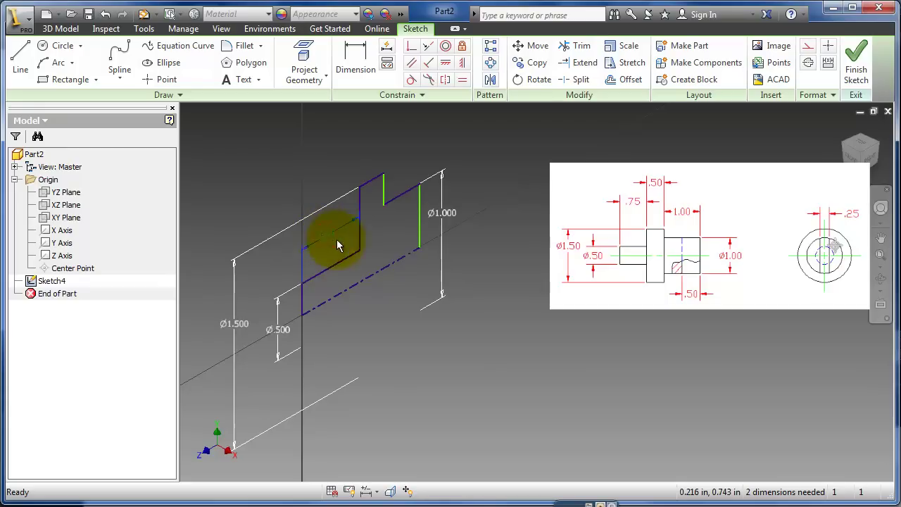
click(385, 273)
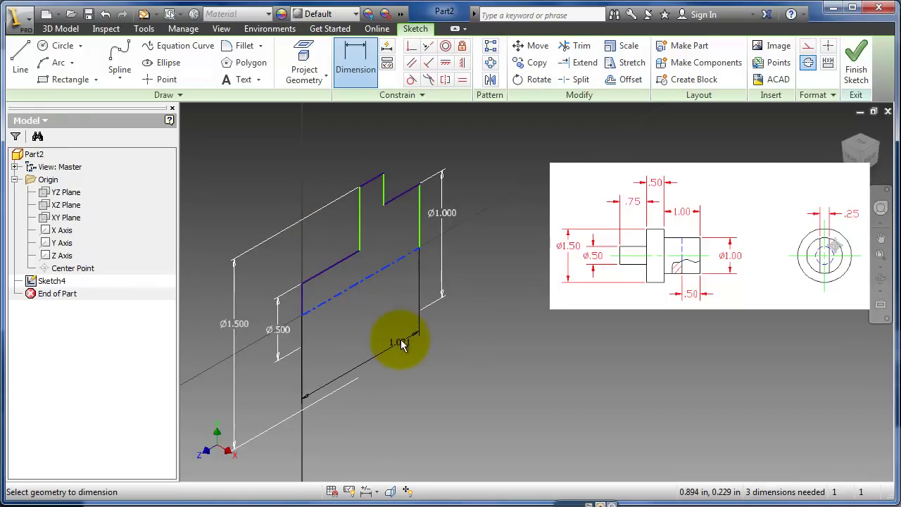
key(Escape)
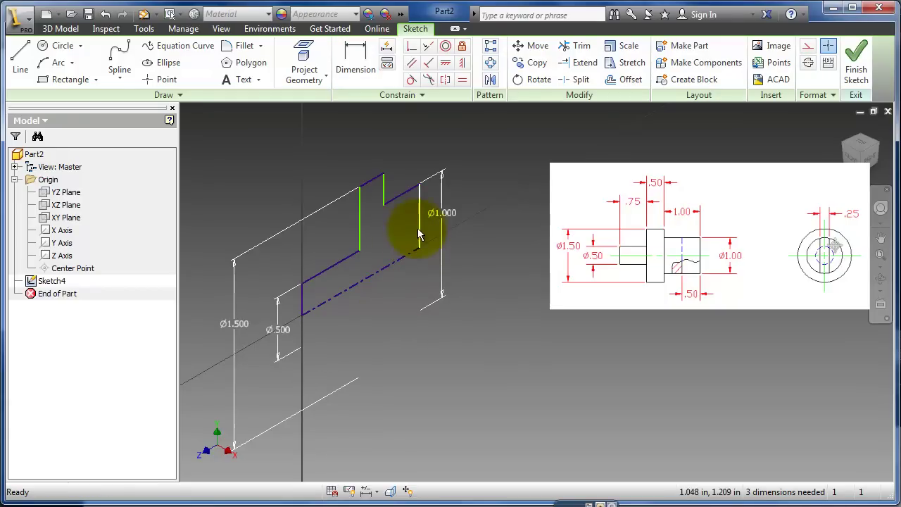
drag(421, 221, 501, 185)
drag(385, 195, 456, 158)
drag(361, 204, 411, 191)
click(470, 347)
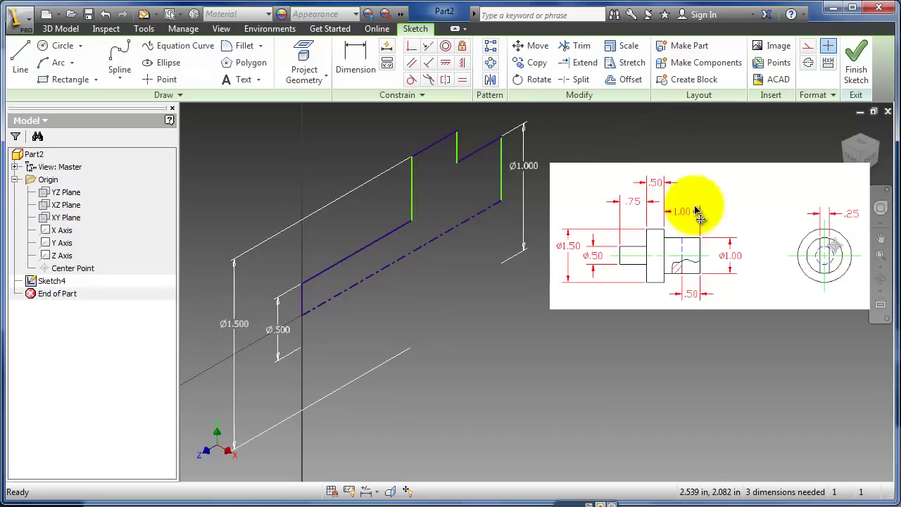
Step: Add the .750, .500 and 1.000 step-length dimensions, then finish the sketch
click(357, 53)
click(378, 242)
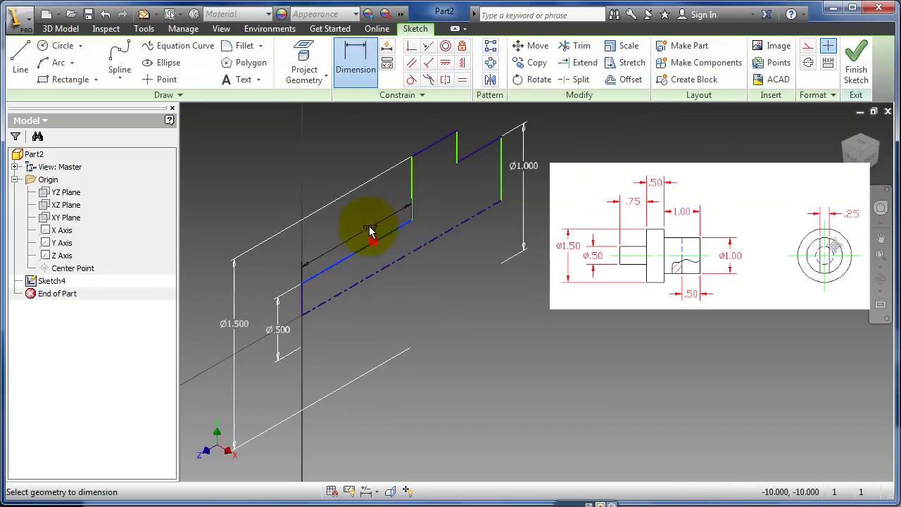
click(370, 224)
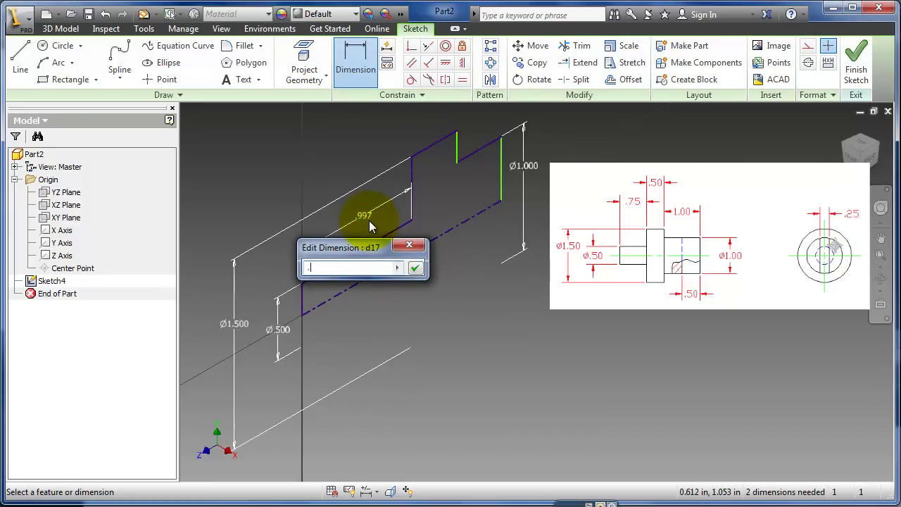
key(Return)
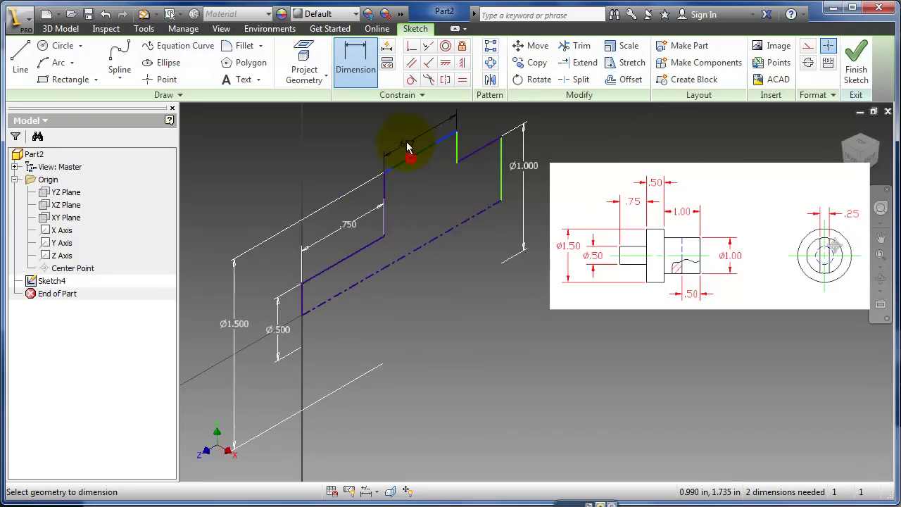
click(405, 144)
key(Return)
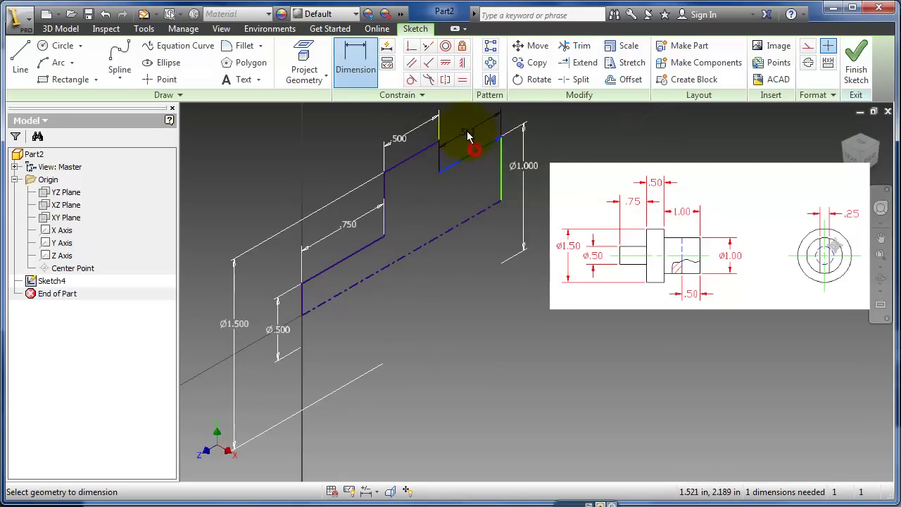
click(466, 128)
text(1)
key(Return)
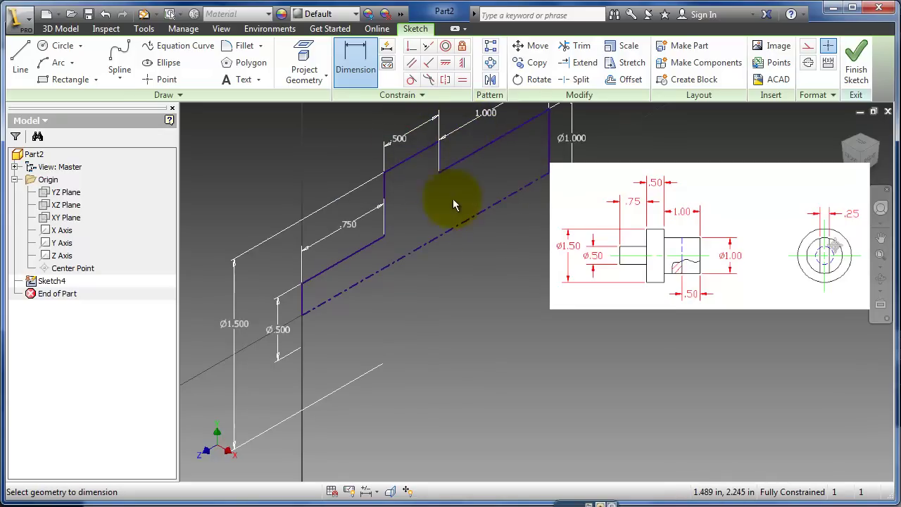
middle_drag(417, 264, 345, 309)
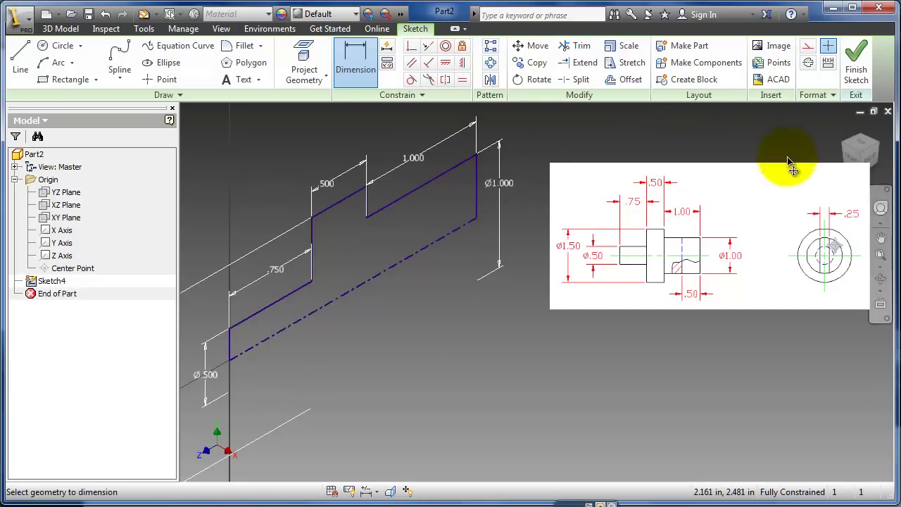
click(858, 65)
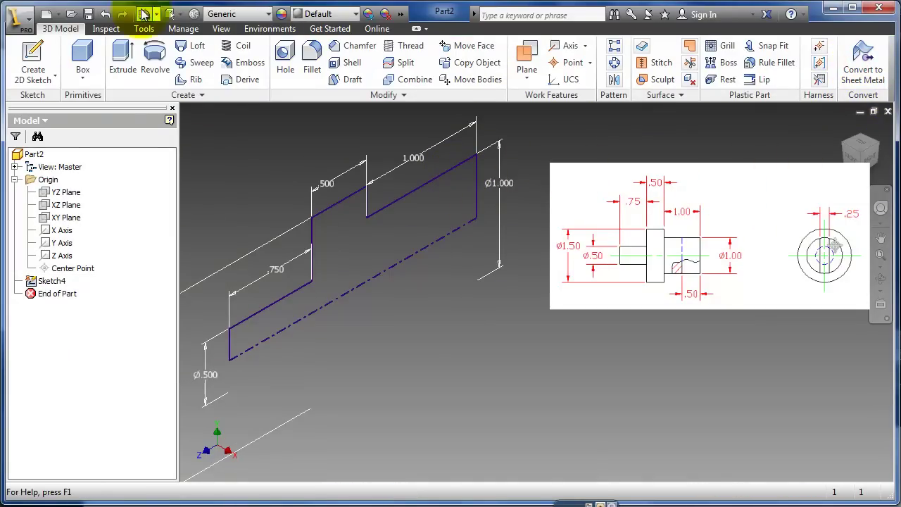
Step: Revolve Sketch4's half-profile a full turn into Revolution1 and orbit to face the small end
click(156, 59)
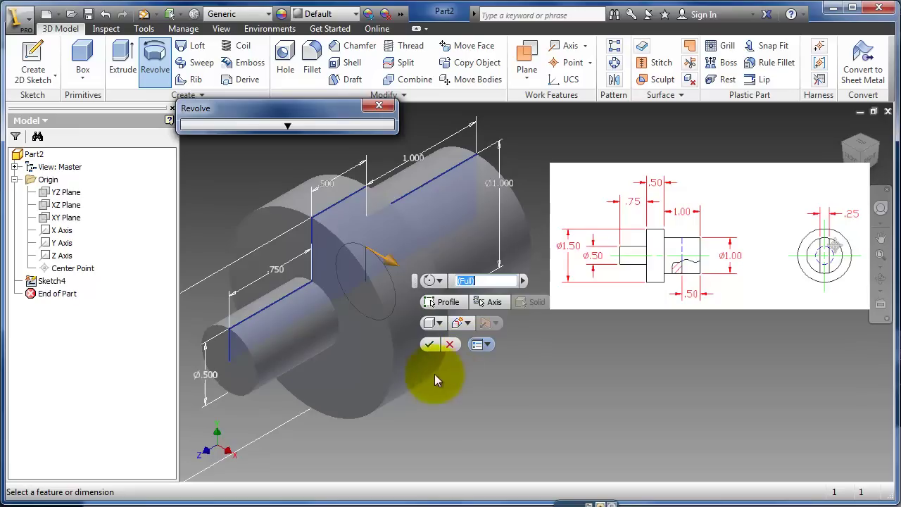
click(429, 345)
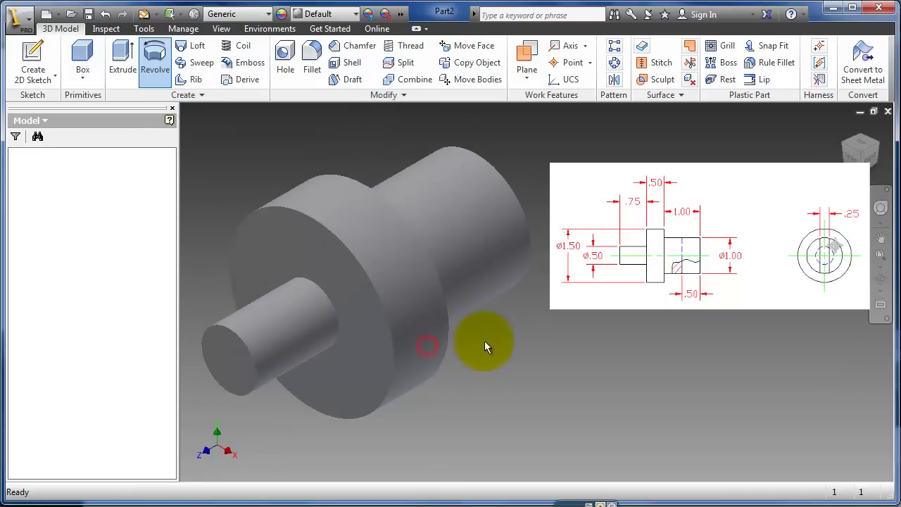
key(F2)
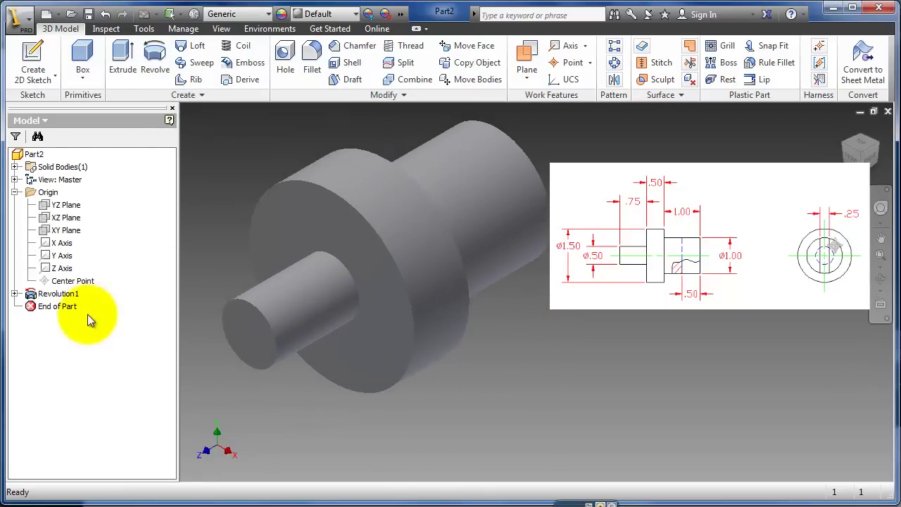
key(F4)
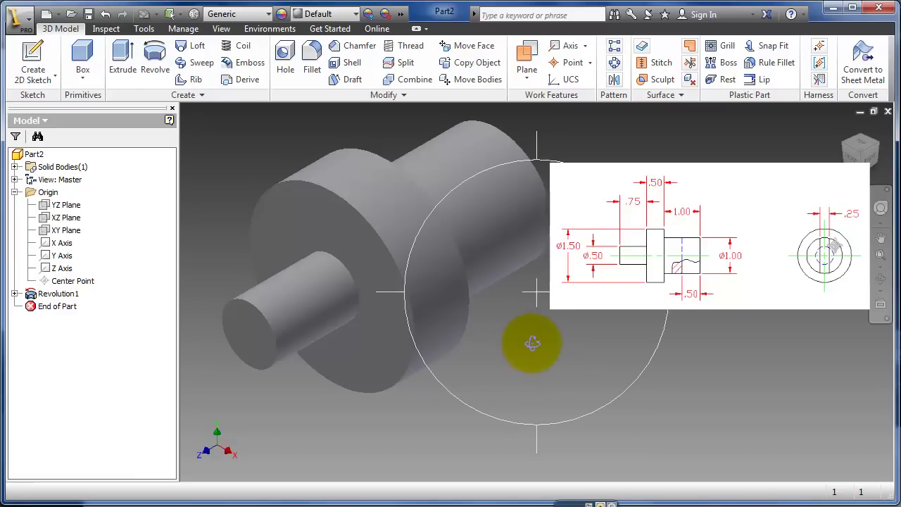
mouse_move(519, 345)
mouse_down()
mouse_move(477, 342)
mouse_move(338, 362)
mouse_move(581, 310)
mouse_move(364, 359)
mouse_up()
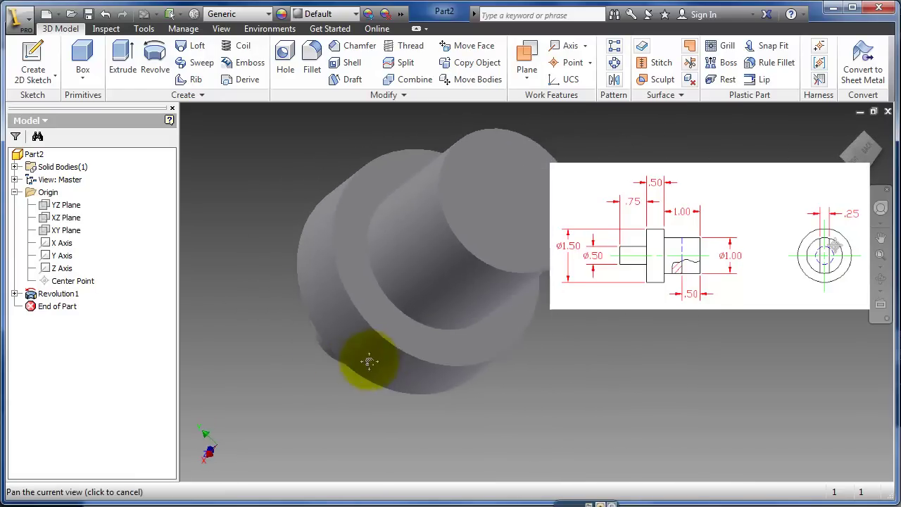
Step: Start a new 2D sketch on the shaft's small end face, viewed head-on
click(473, 211)
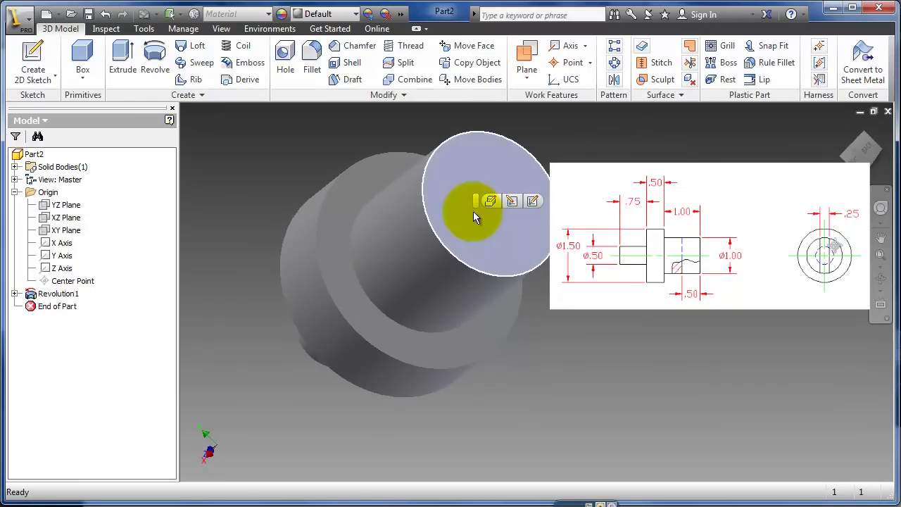
click(43, 50)
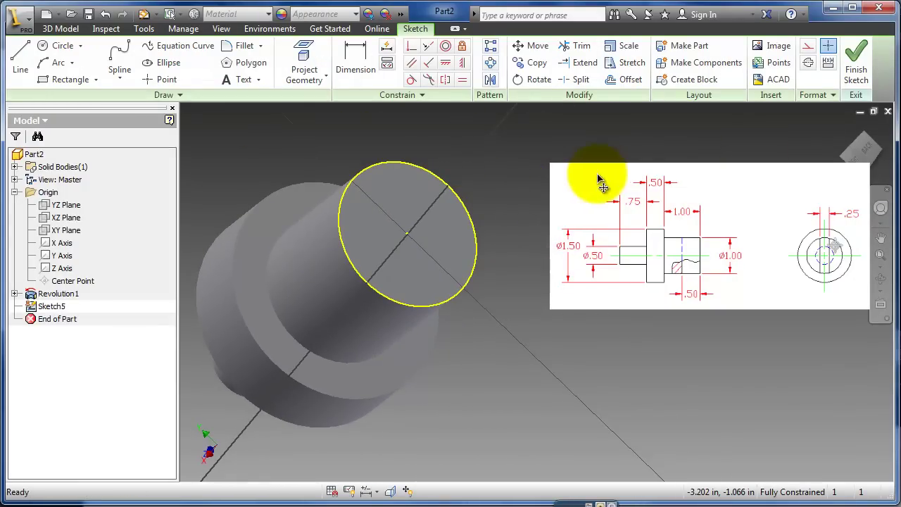
key(F4)
mouse_move(511, 219)
mouse_down()
mouse_move(446, 257)
mouse_move(466, 276)
mouse_move(382, 185)
mouse_move(438, 176)
mouse_move(361, 241)
mouse_move(301, 204)
mouse_up()
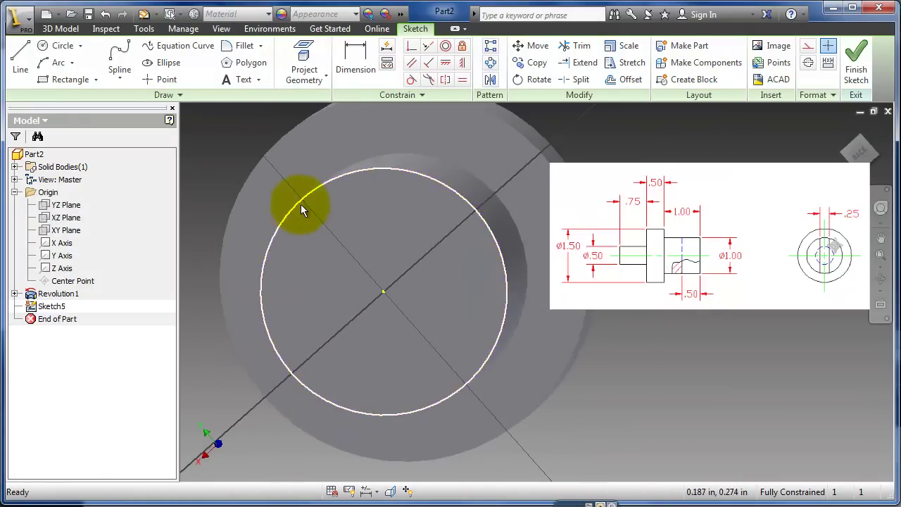
Step: Draw two chord lines across the end circle and drag them into rough position
click(20, 56)
click(329, 180)
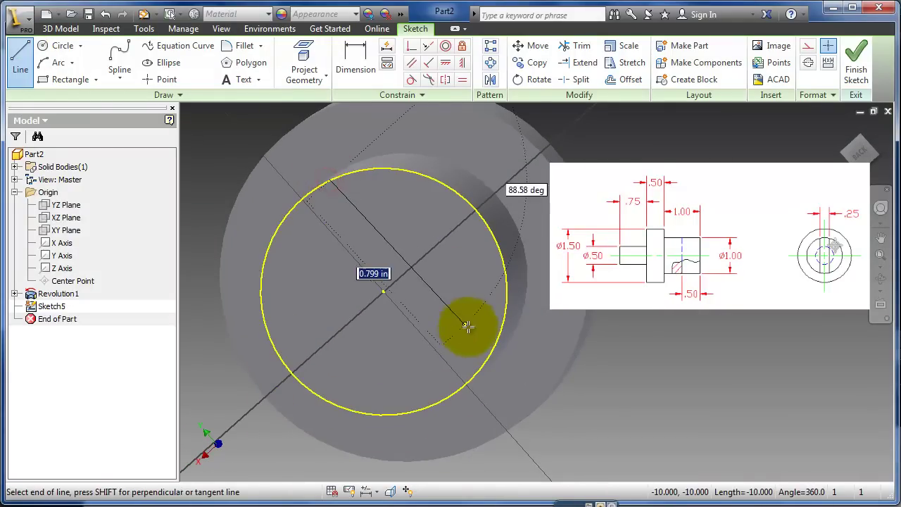
click(488, 357)
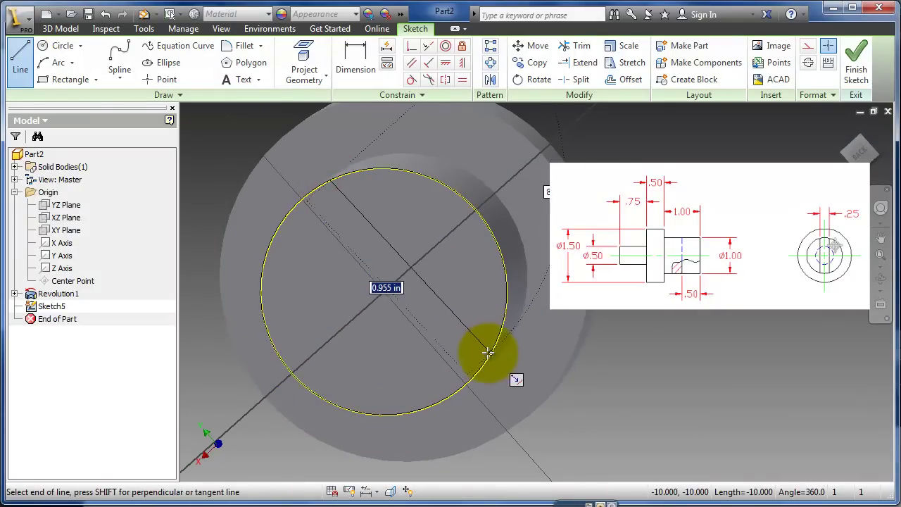
click(437, 398)
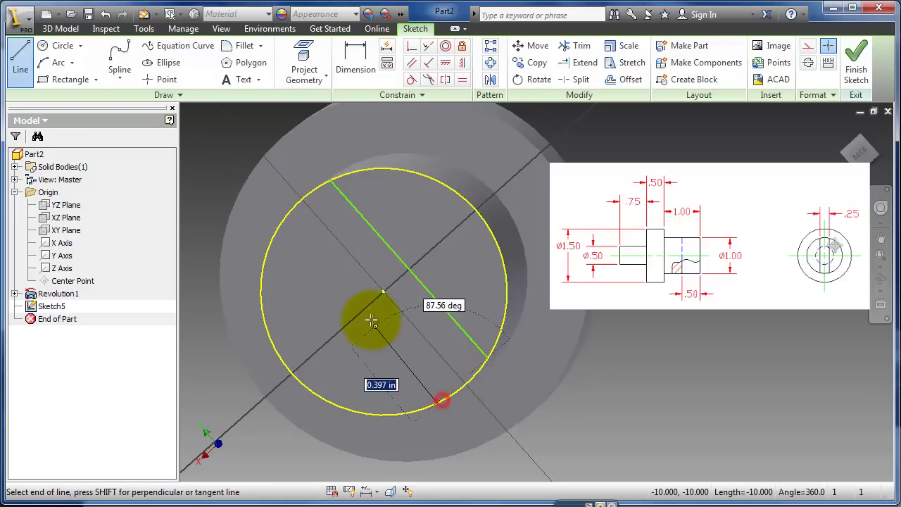
click(282, 227)
drag(330, 181, 389, 174)
drag(290, 237, 315, 279)
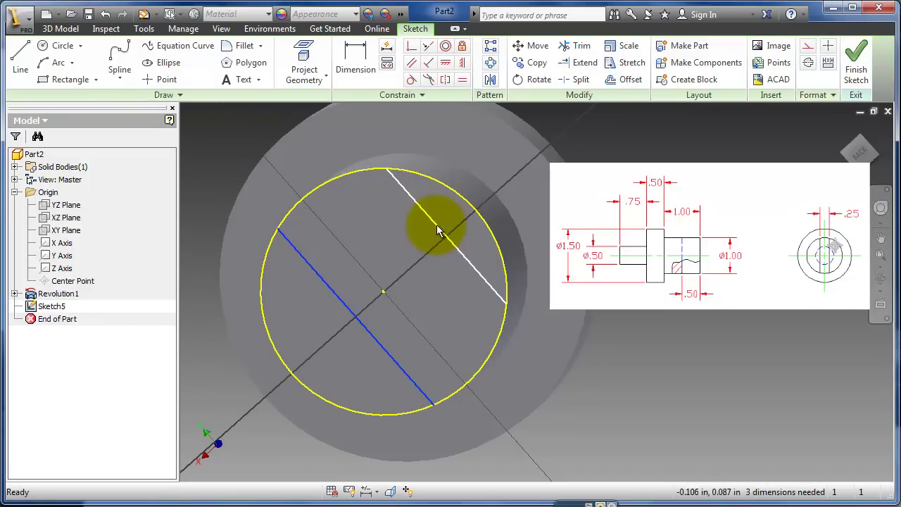
drag(412, 197, 425, 248)
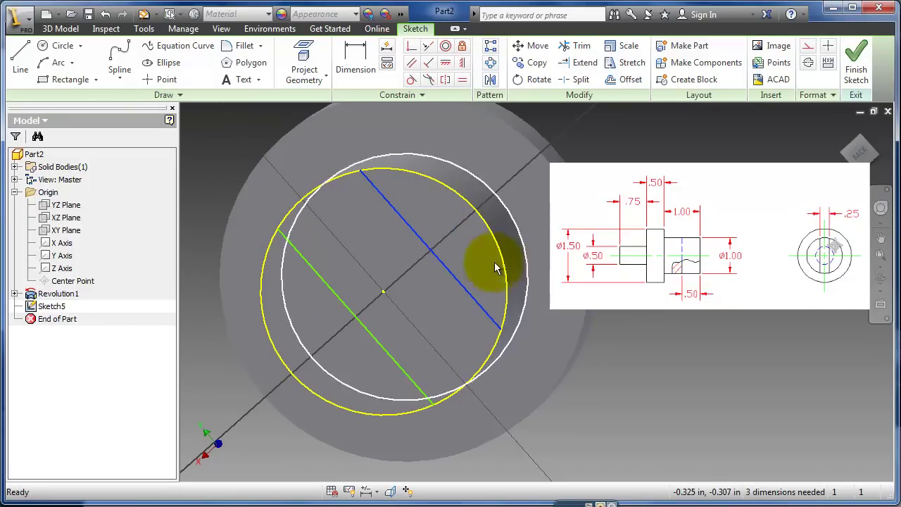
Step: Make the two chord lines equal in length
click(462, 82)
click(383, 197)
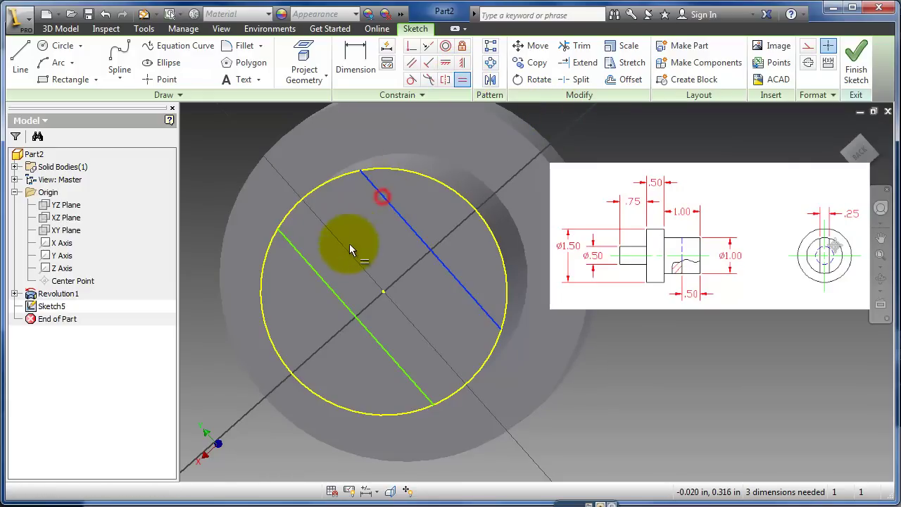
click(316, 271)
key(Escape)
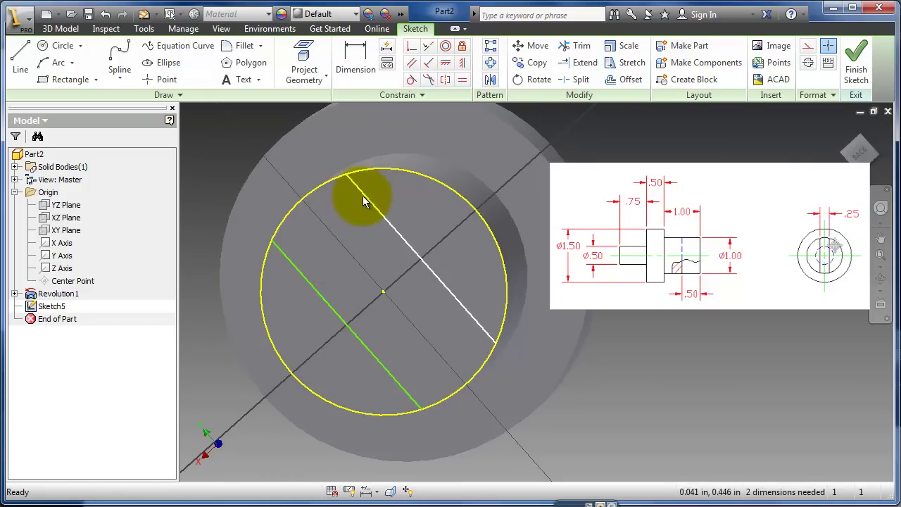
drag(364, 195, 416, 202)
Step: Constrain the lower chord parallel to the upper one and reposition the lines
click(463, 67)
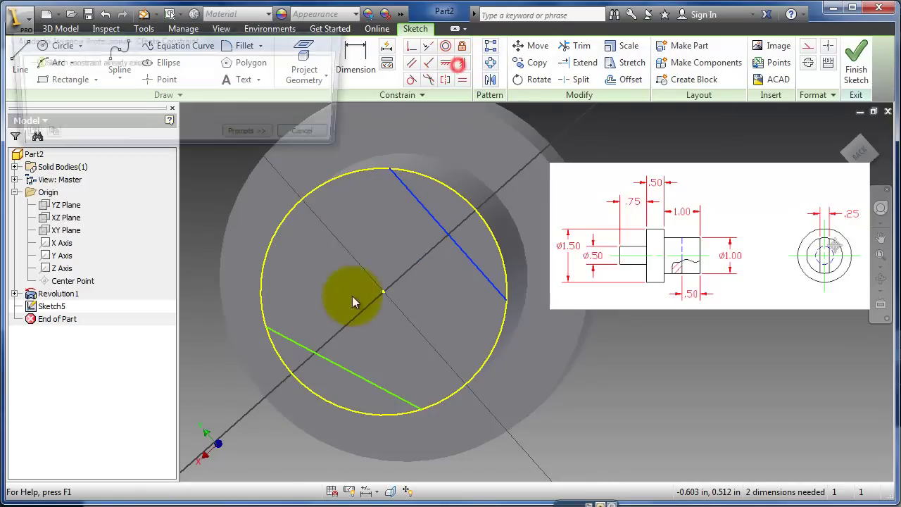
key(Escape)
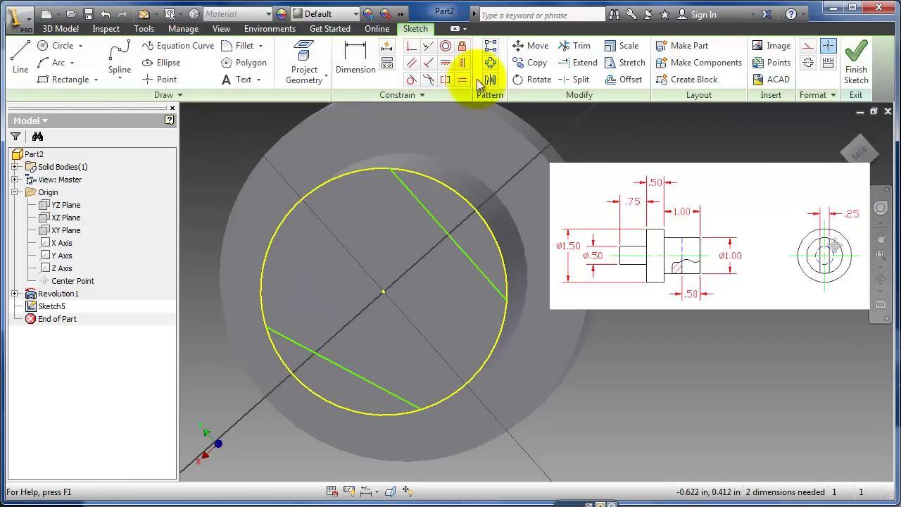
click(461, 65)
click(307, 345)
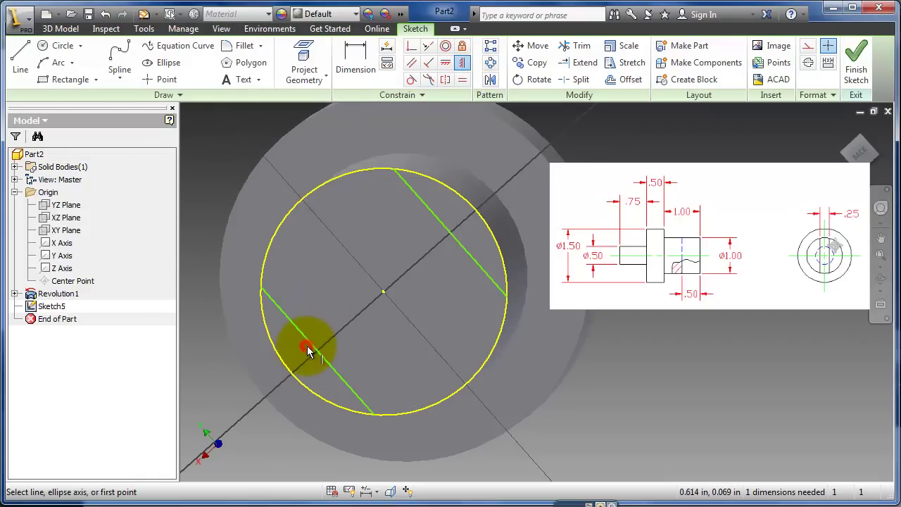
mouse_move(426, 215)
mouse_down()
mouse_move(396, 258)
mouse_move(425, 219)
mouse_move(288, 306)
mouse_move(338, 283)
mouse_move(302, 298)
mouse_move(322, 285)
mouse_move(318, 292)
mouse_up()
Step: Dimension the gap between the two lines as .250 and finish Sketch5
key(d)
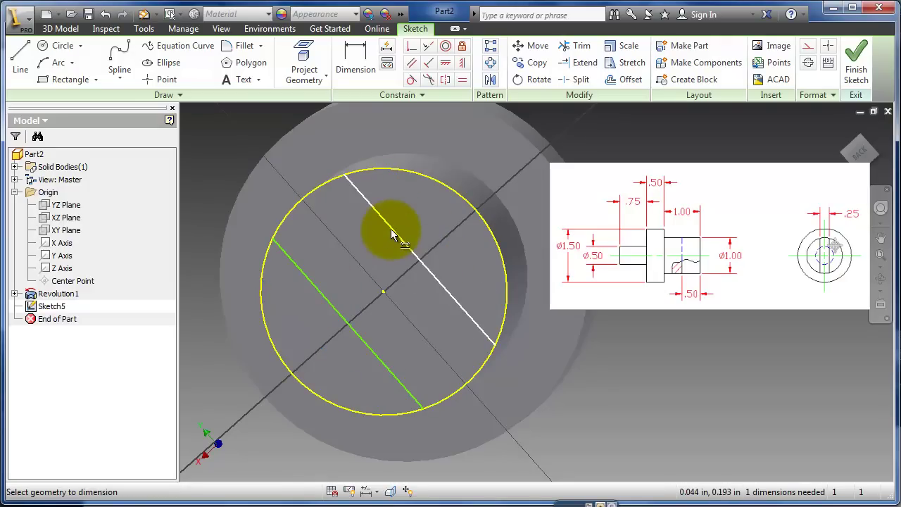
click(391, 229)
click(316, 288)
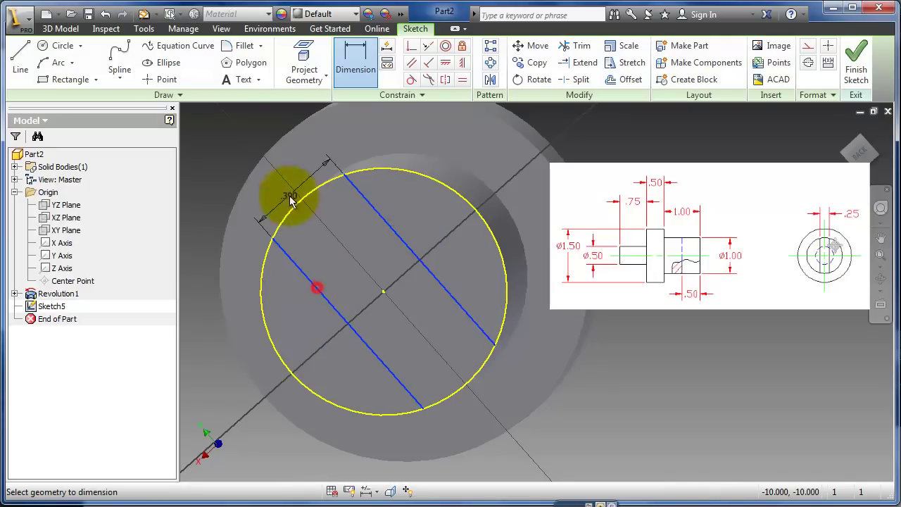
click(246, 133)
text(.)
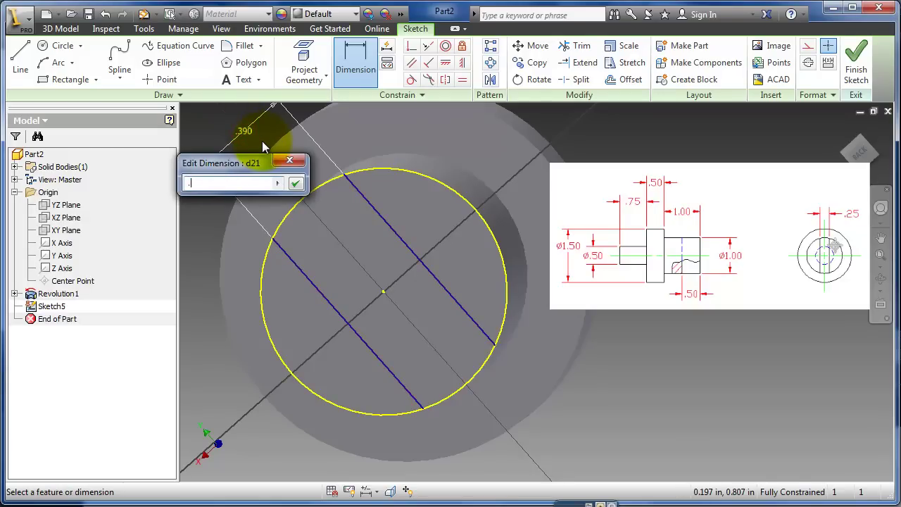
text(25)
key(Return)
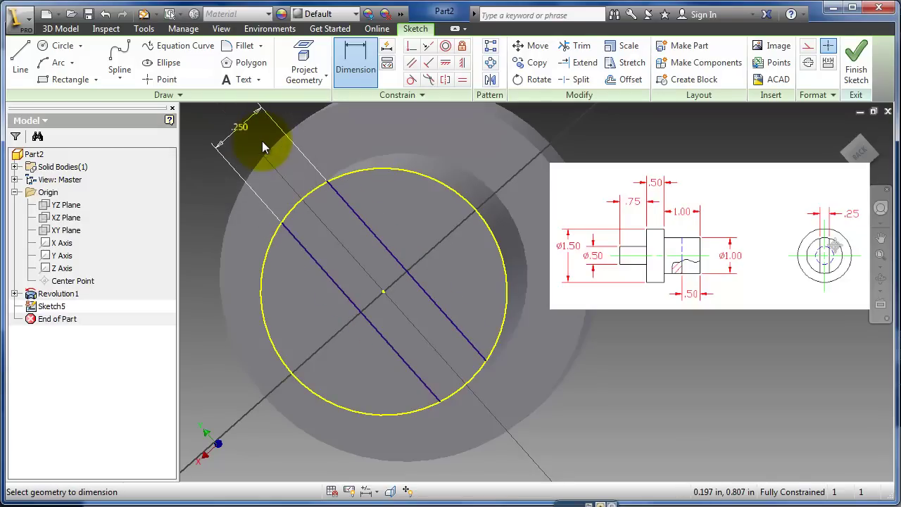
click(858, 71)
shift+middle_drag(468, 223, 573, 272)
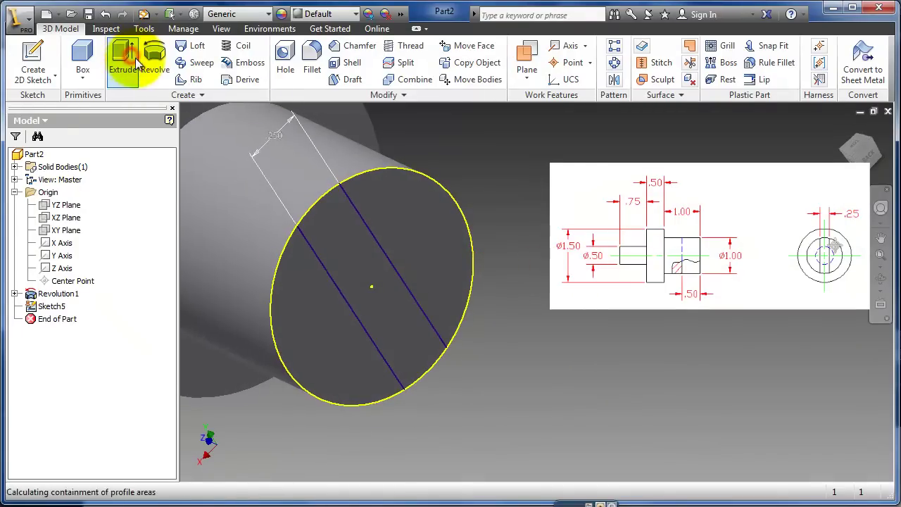
Step: Pick the band between the lines as the extrude profile, directed into the part
click(359, 253)
drag(249, 204, 800, 341)
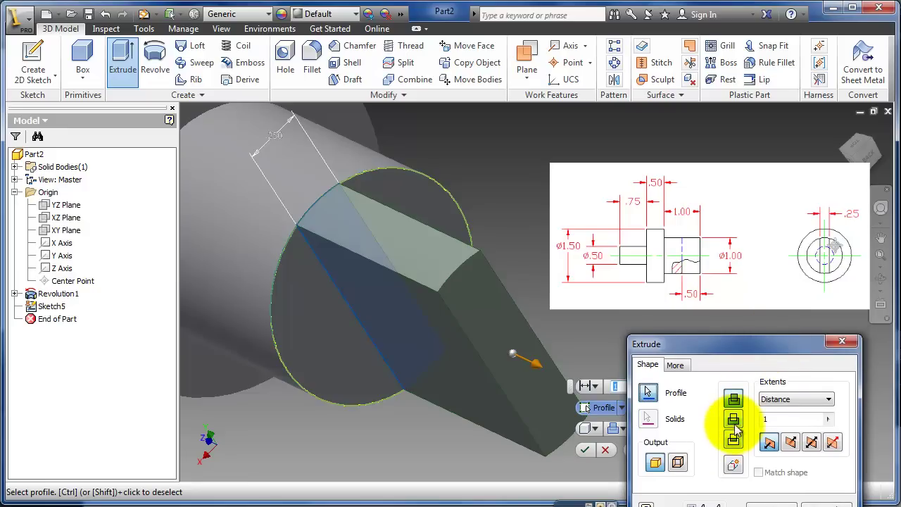
click(733, 419)
scroll(535, 352, down, 1)
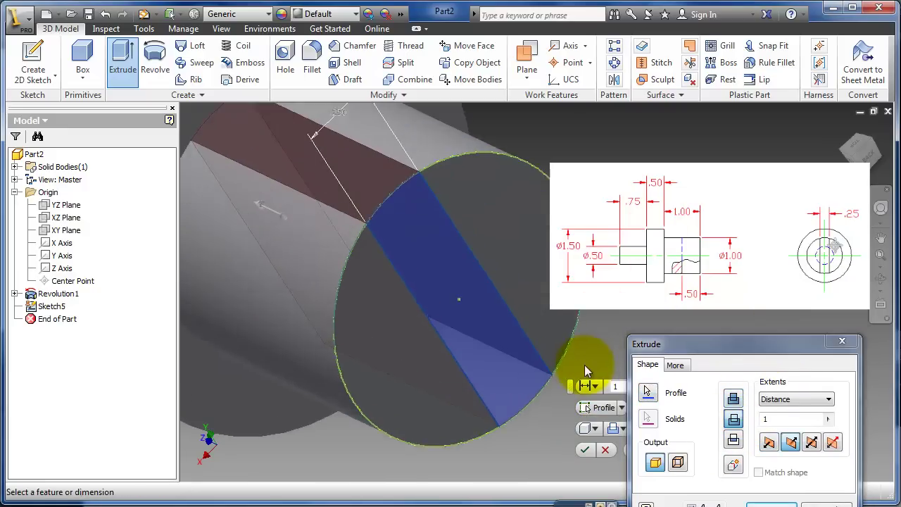
scroll(469, 335, up, 4)
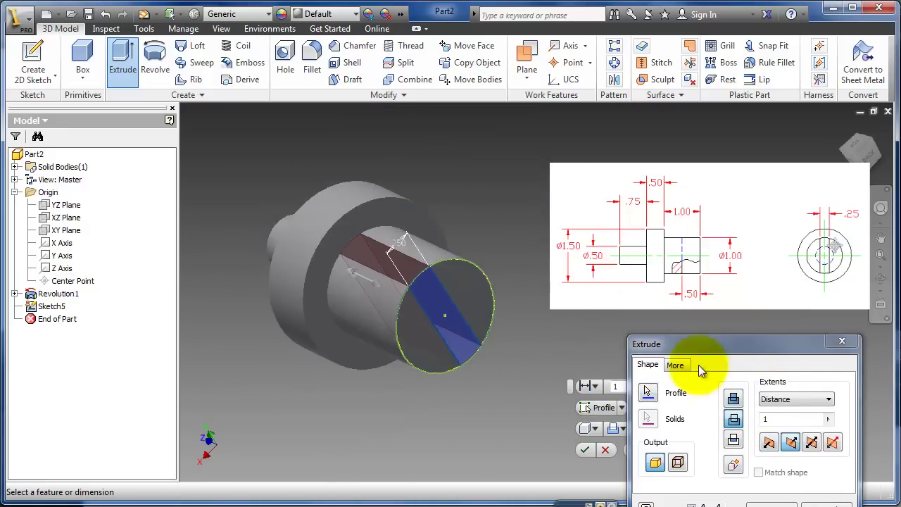
Step: Set the extent to Distance at .5 and apply the slot cut
click(793, 400)
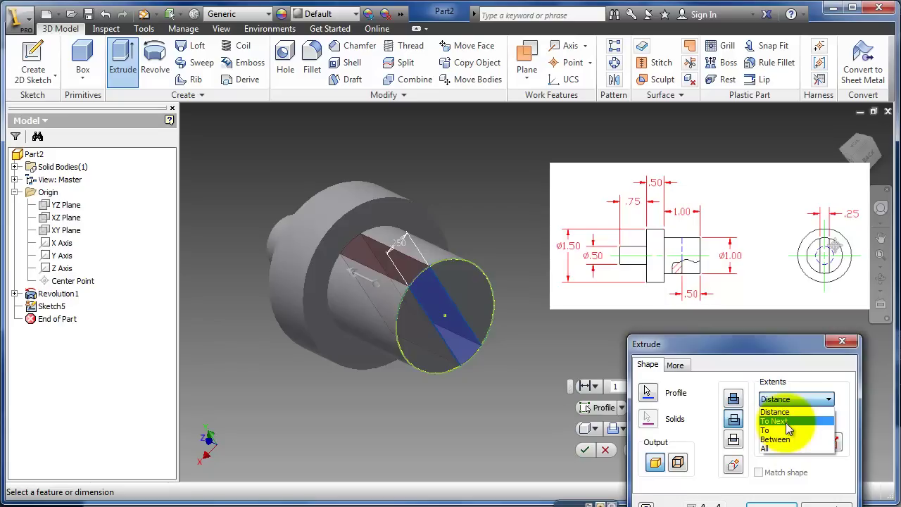
click(785, 417)
click(794, 399)
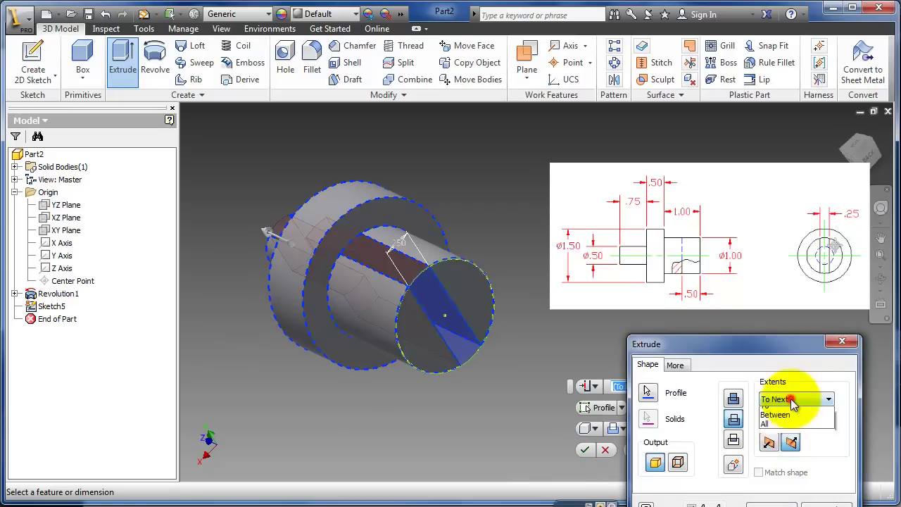
click(790, 443)
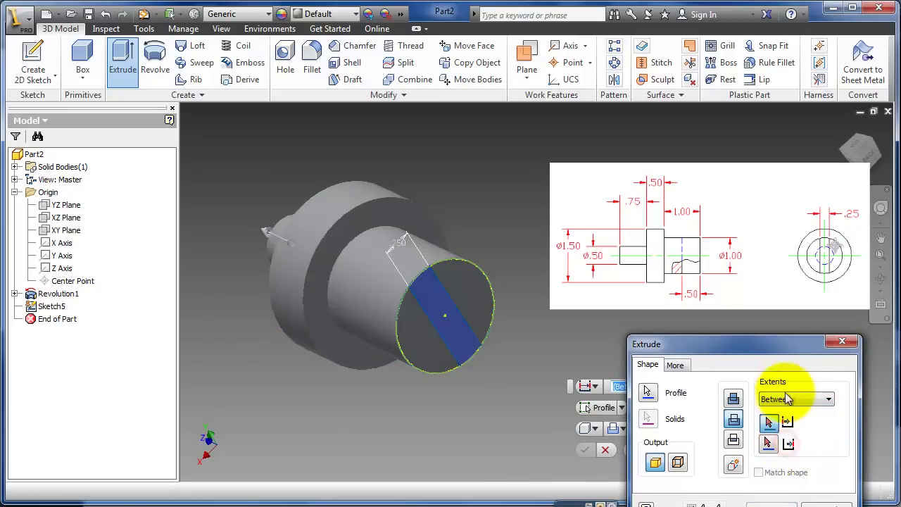
click(794, 398)
click(785, 411)
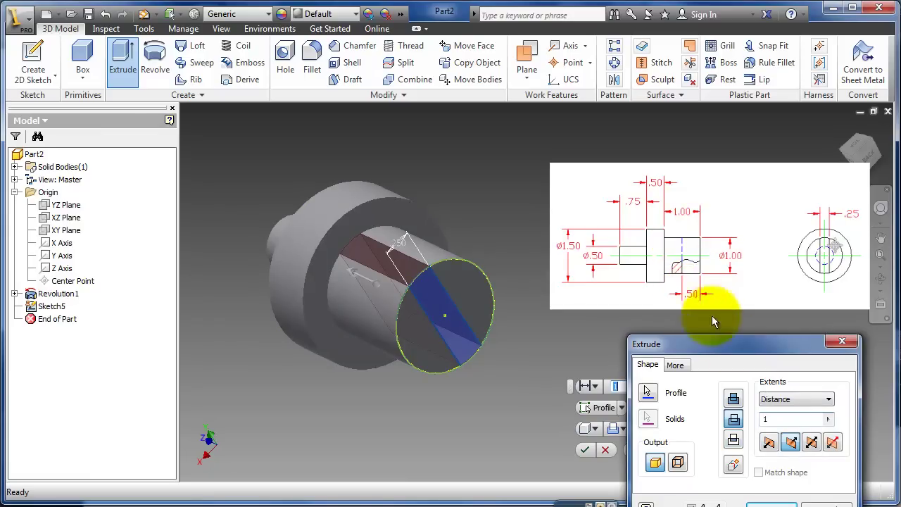
click(780, 418)
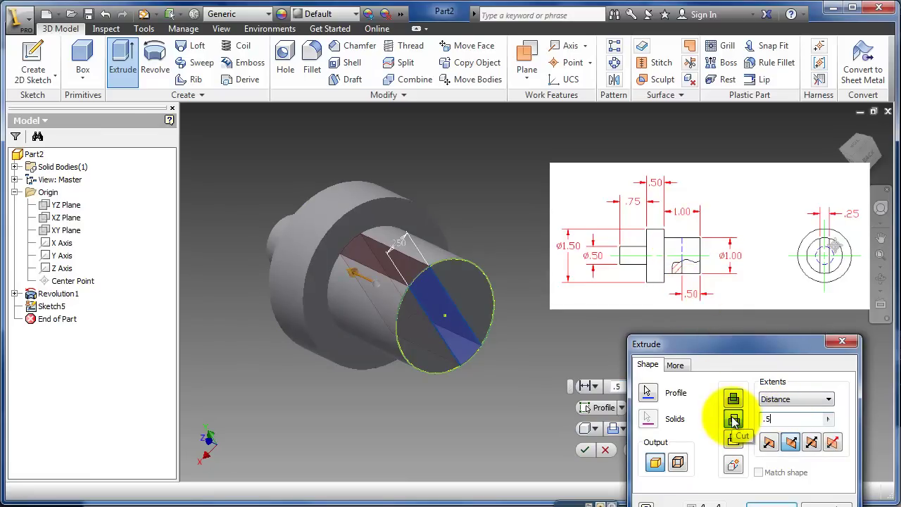
key(Return)
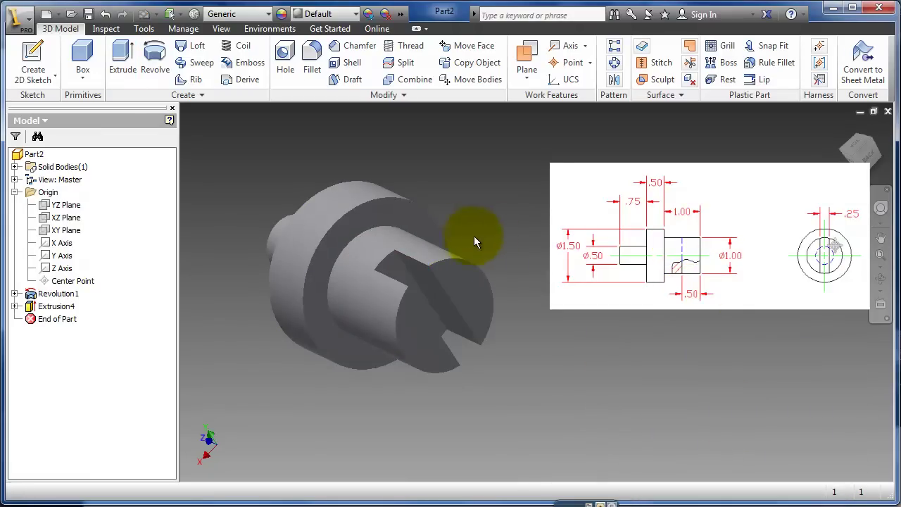
Step: Free-orbit the finished slotted shaft into a side view
key(F4)
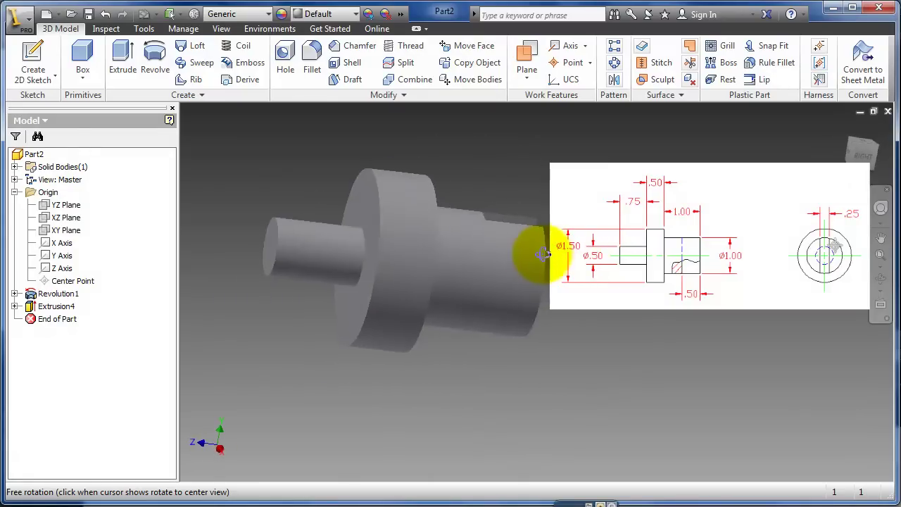